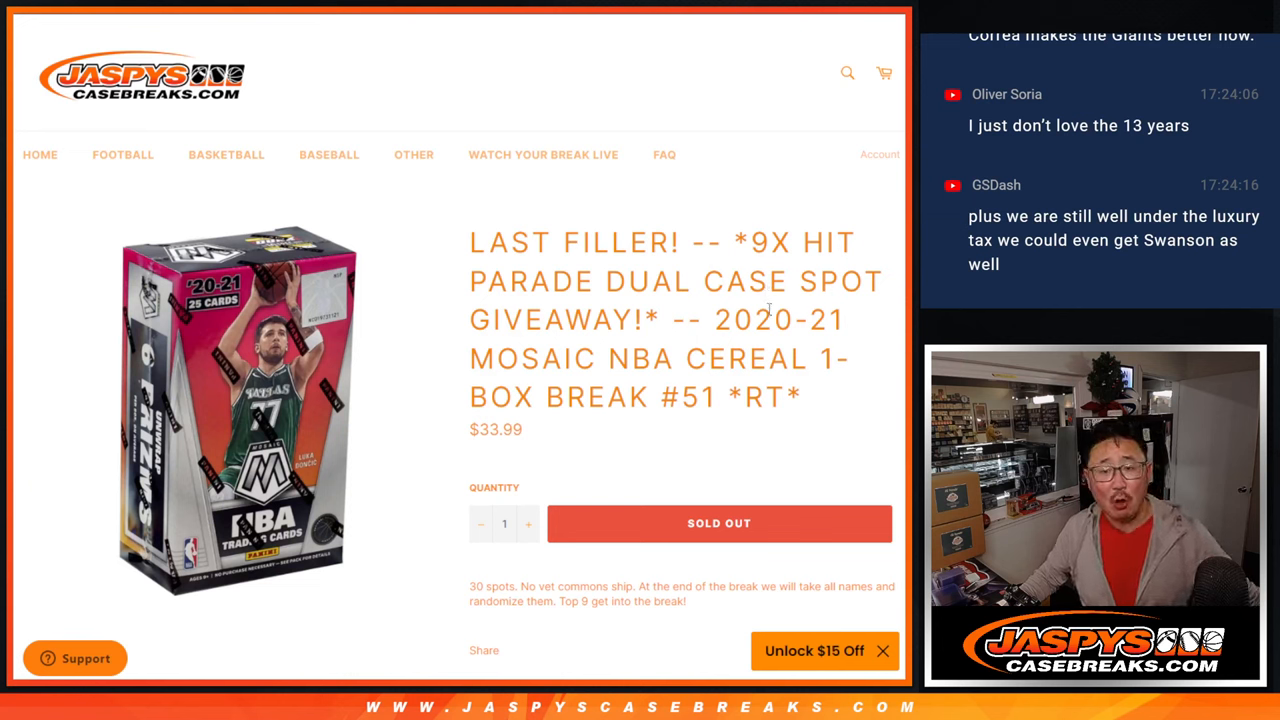
Highlight the Mosaic NBA title and 9X HIT PARADE wording, then switch to the names randomizer
drag(716, 320, 818, 399)
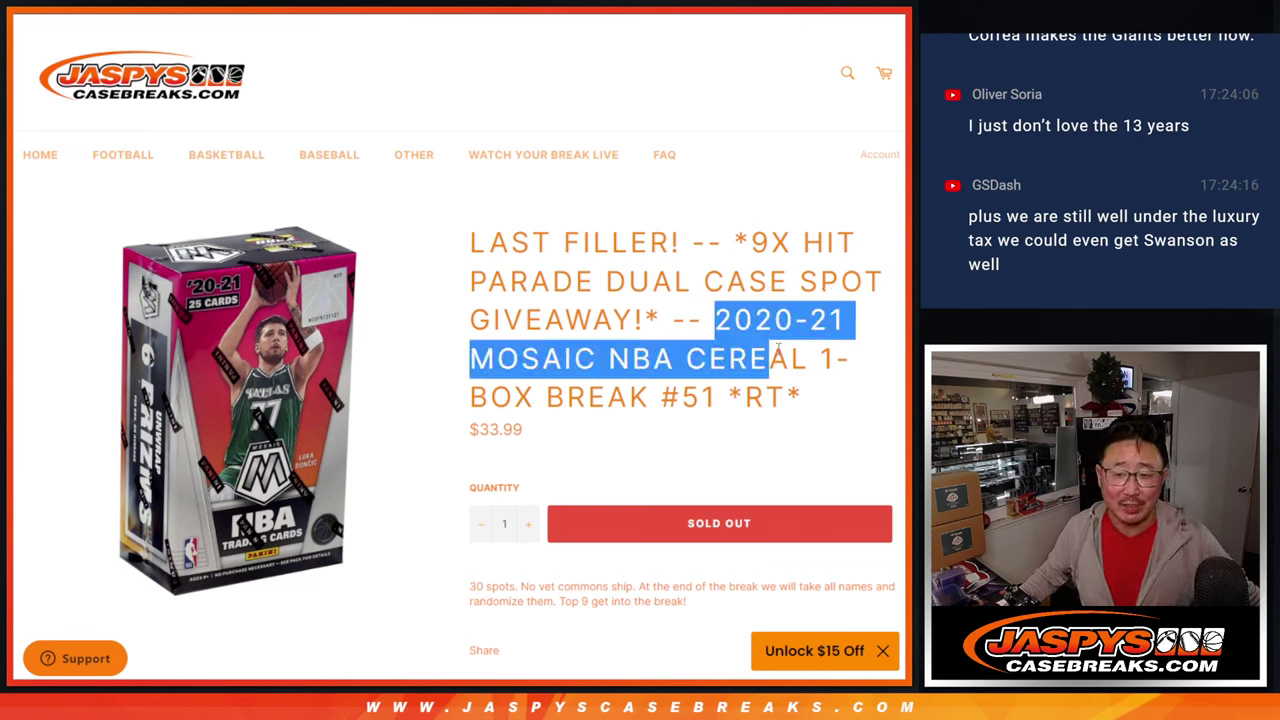
click(825, 388)
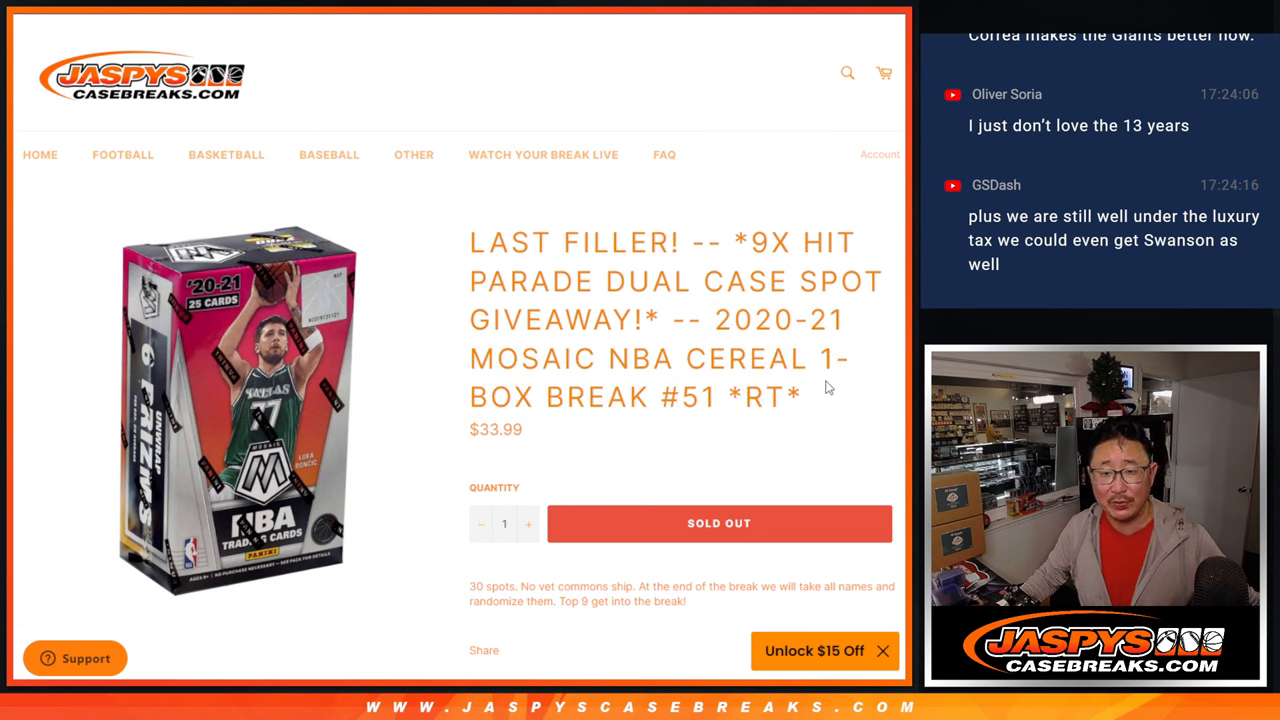
drag(648, 318, 736, 242)
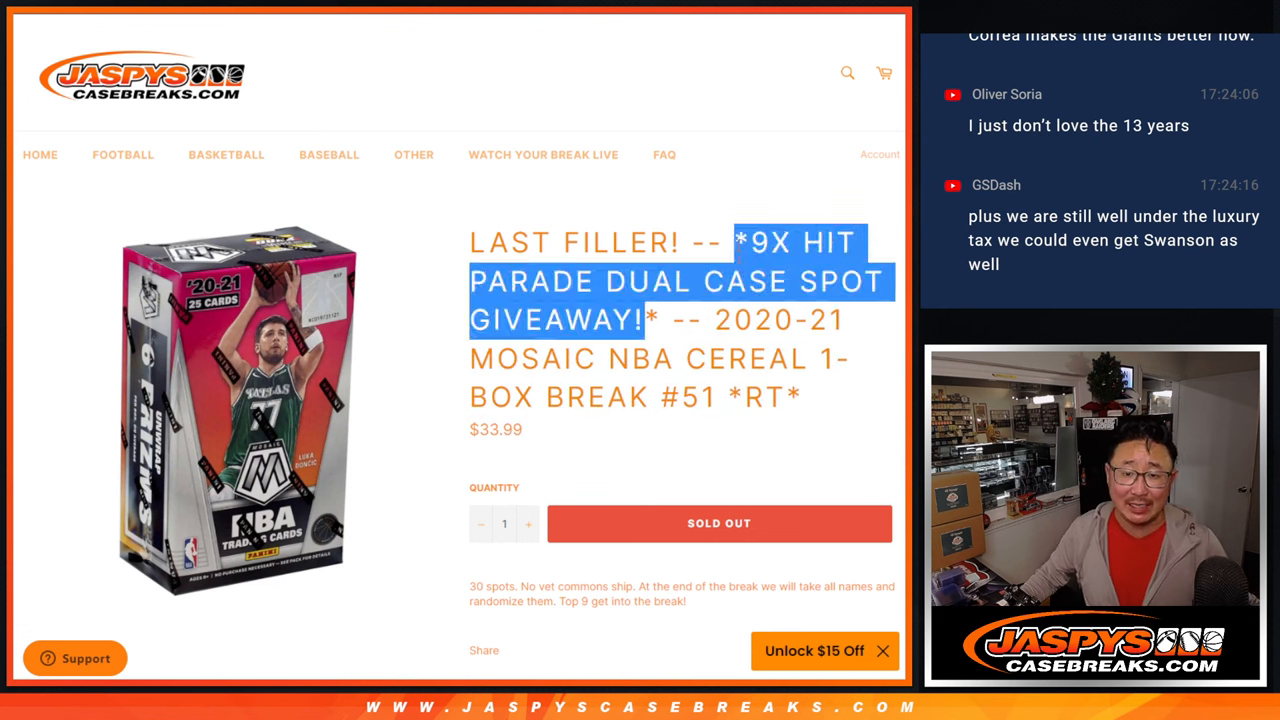
click(738, 243)
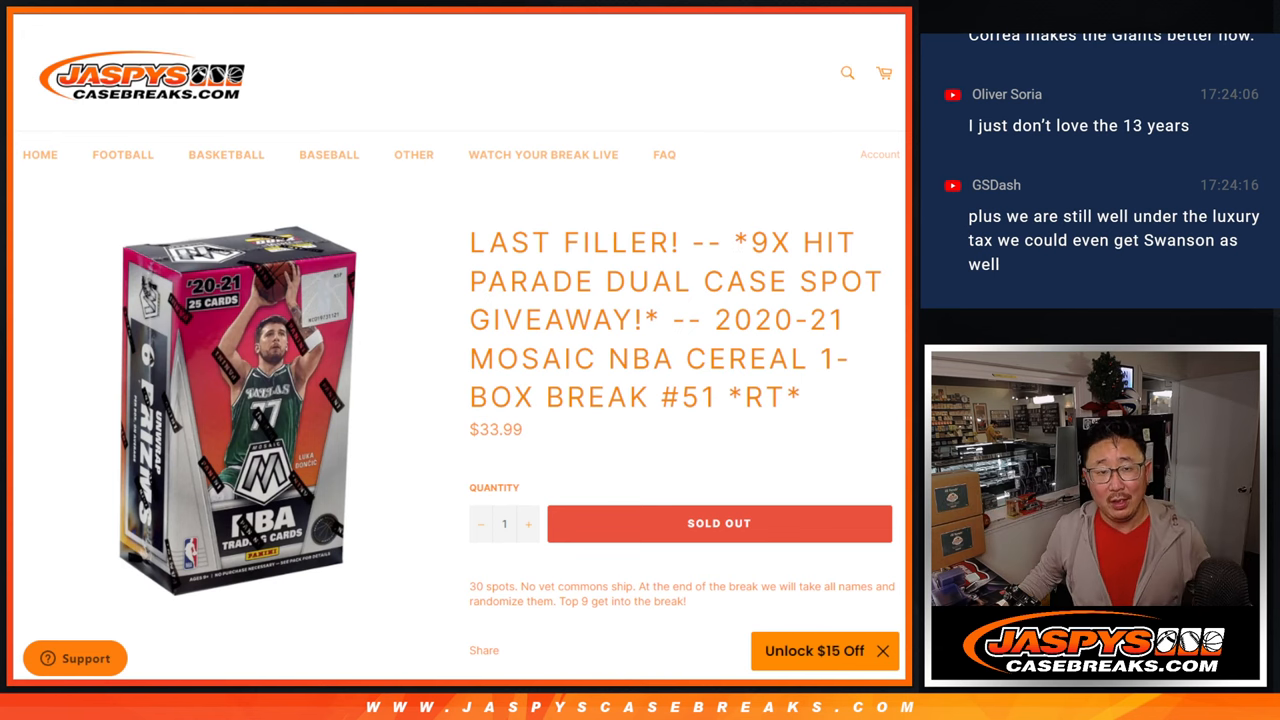
key(ctrl+Tab)
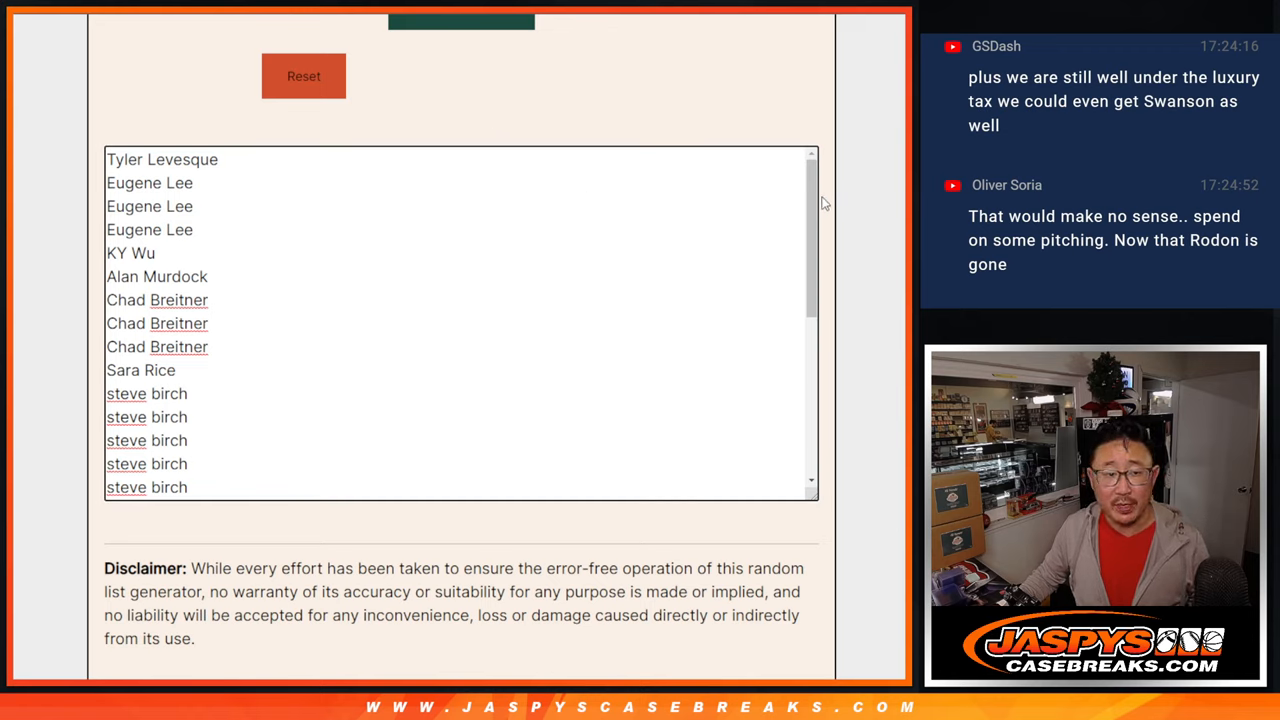
drag(816, 192, 816, 178)
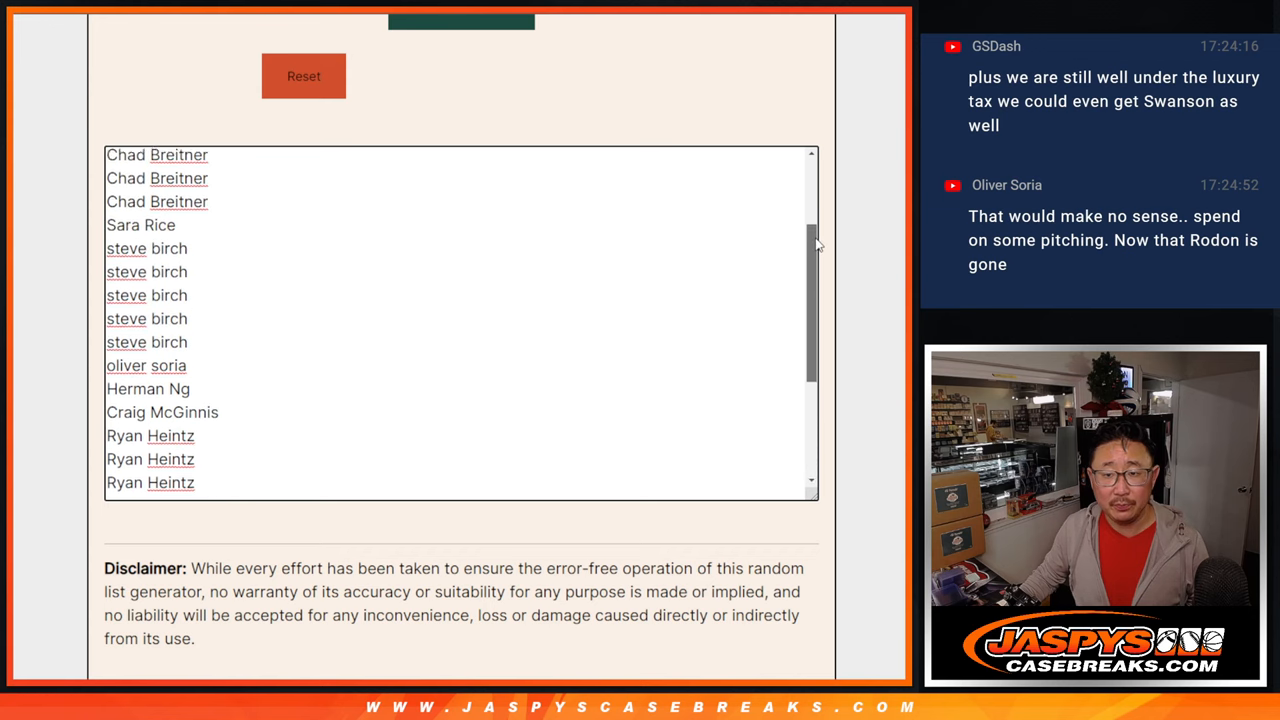
scroll(874, 272, down, 3)
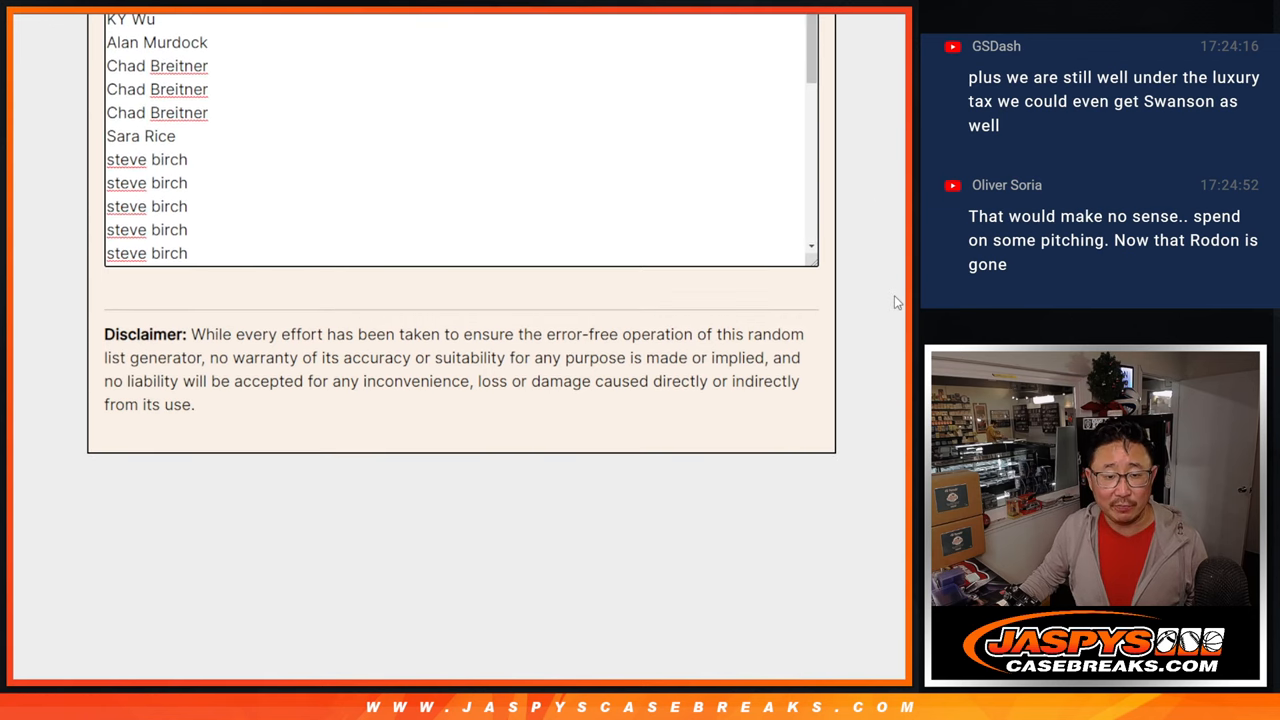
scroll(894, 295, up, 5)
scroll(895, 296, up, 4)
scroll(895, 296, up, 3)
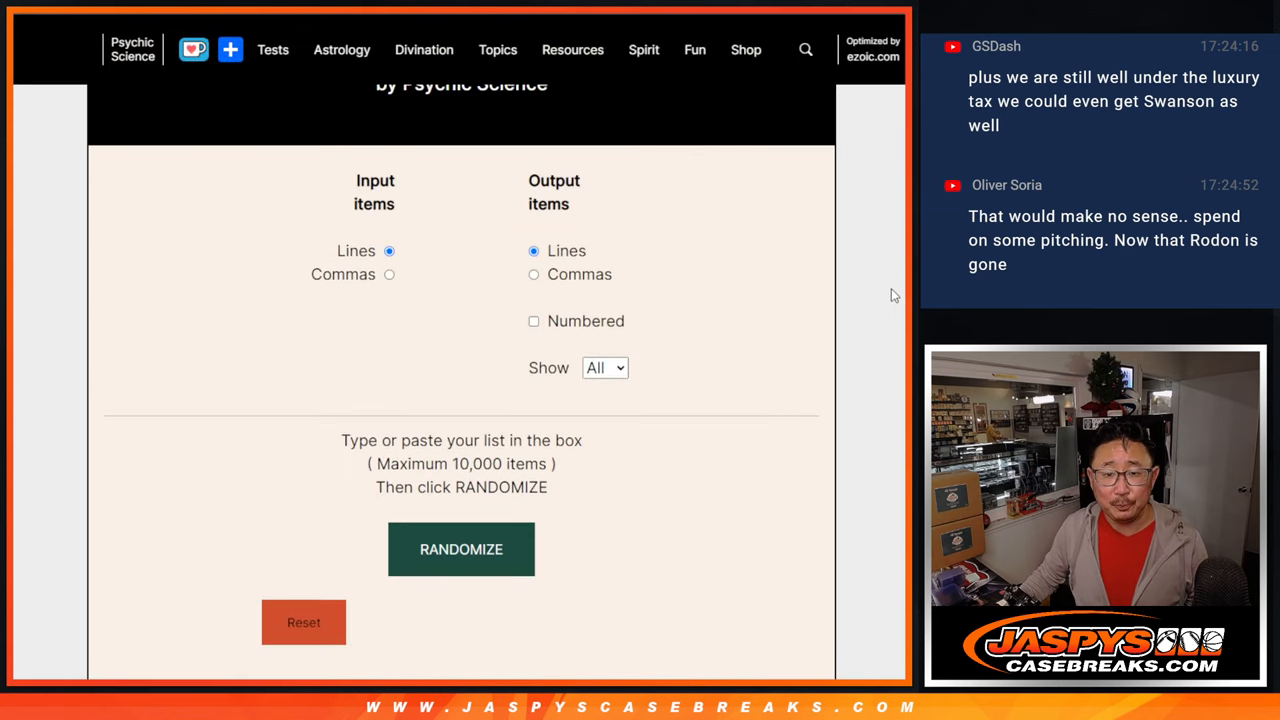
scroll(891, 290, down, 3)
scroll(891, 294, down, 4)
scroll(891, 294, down, 1)
scroll(891, 294, up, 1)
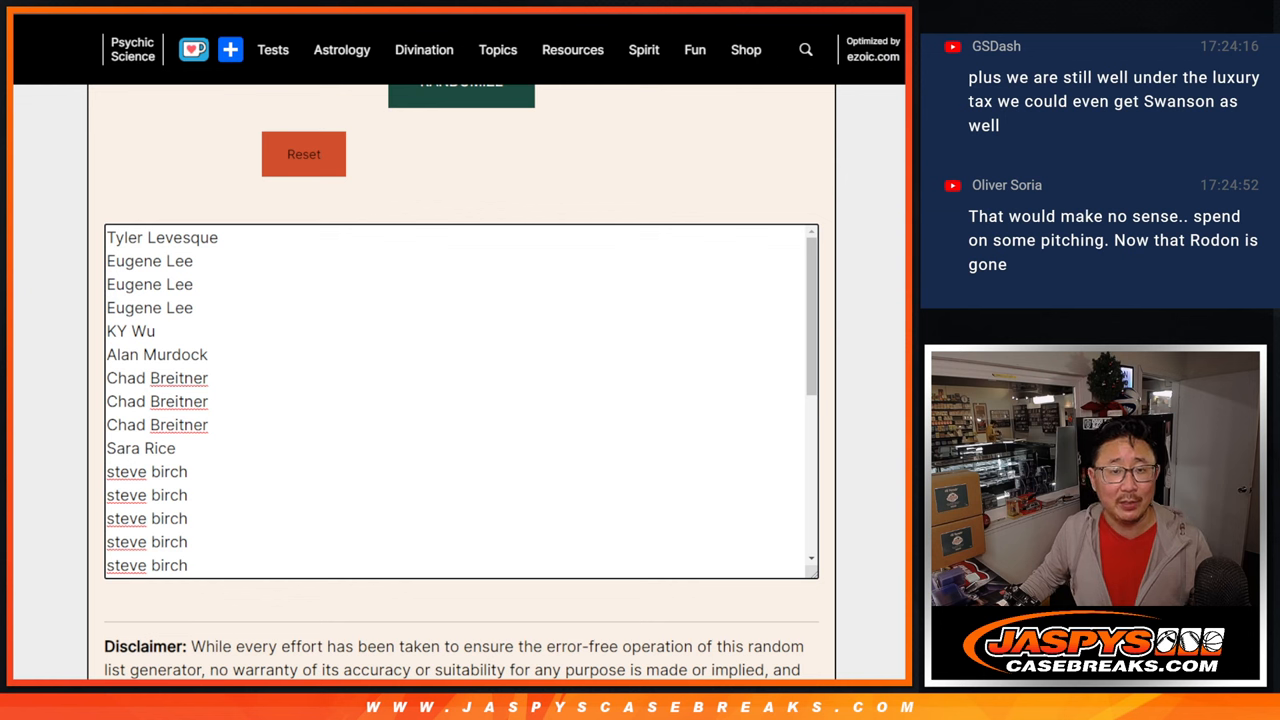
key(ctrl+Tab)
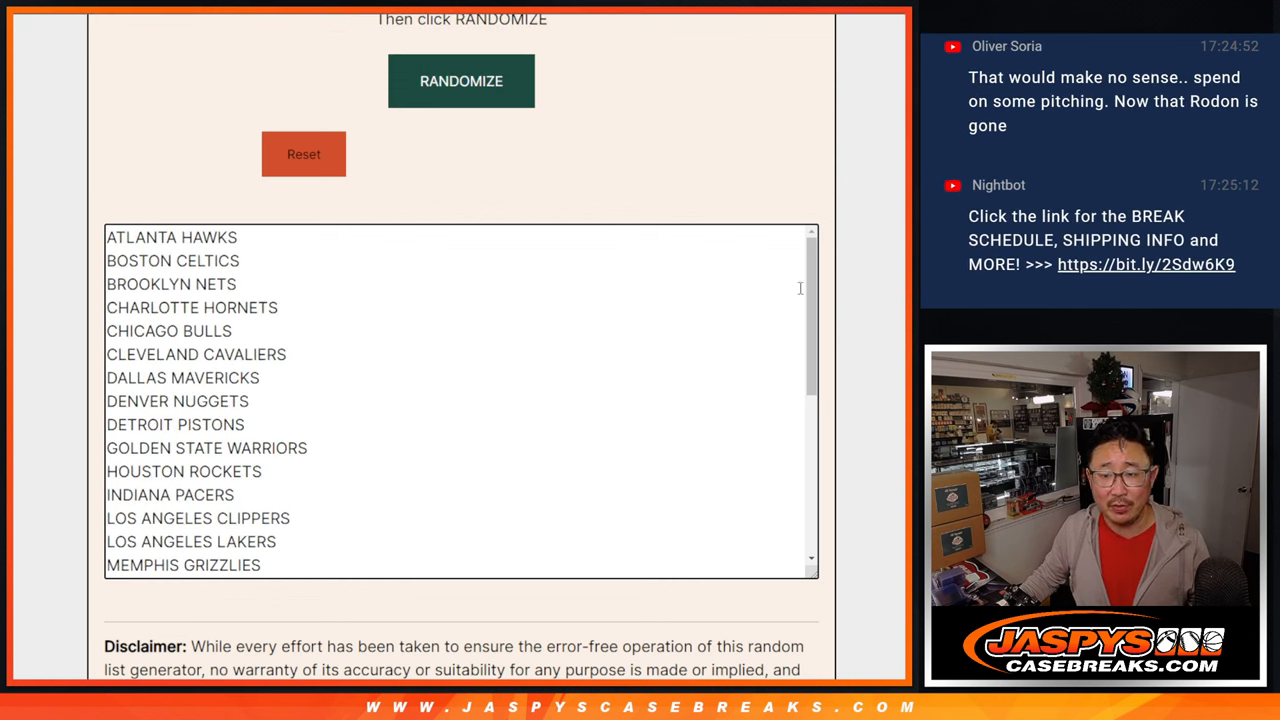
mouse_move(812, 298)
mouse_down()
mouse_move(812, 560)
mouse_move(815, 253)
mouse_up()
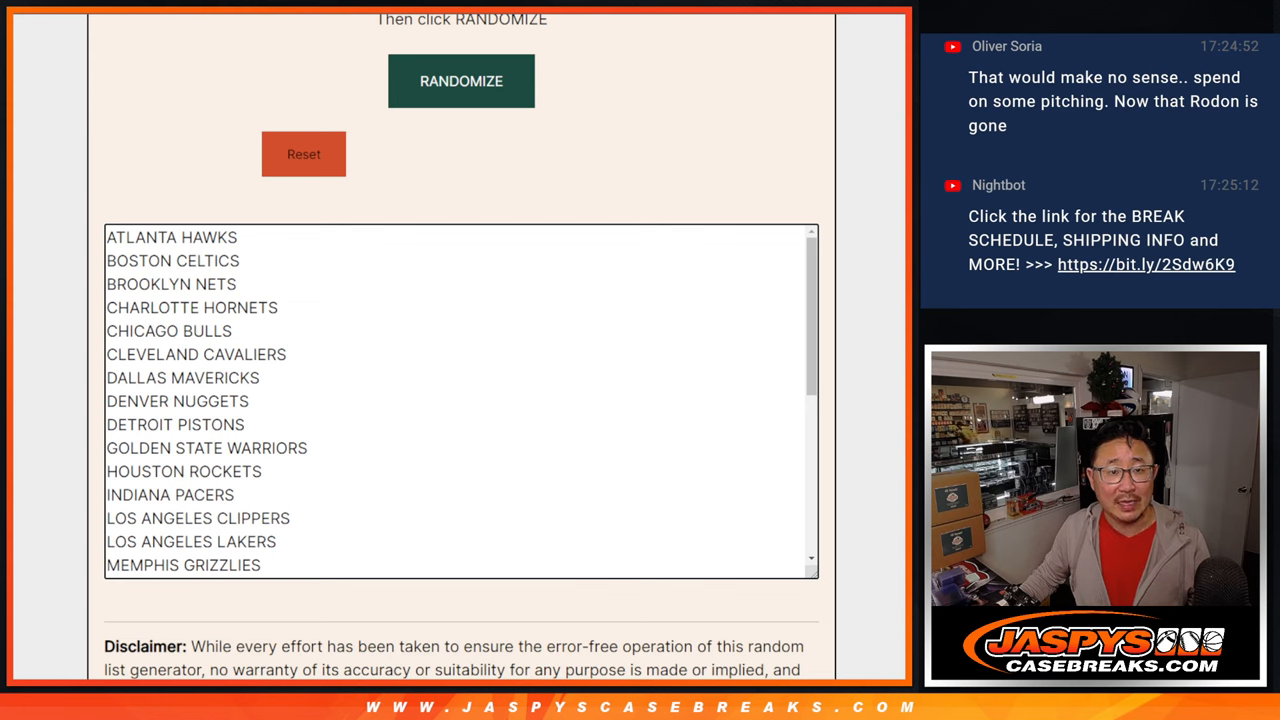
key(ctrl+Tab)
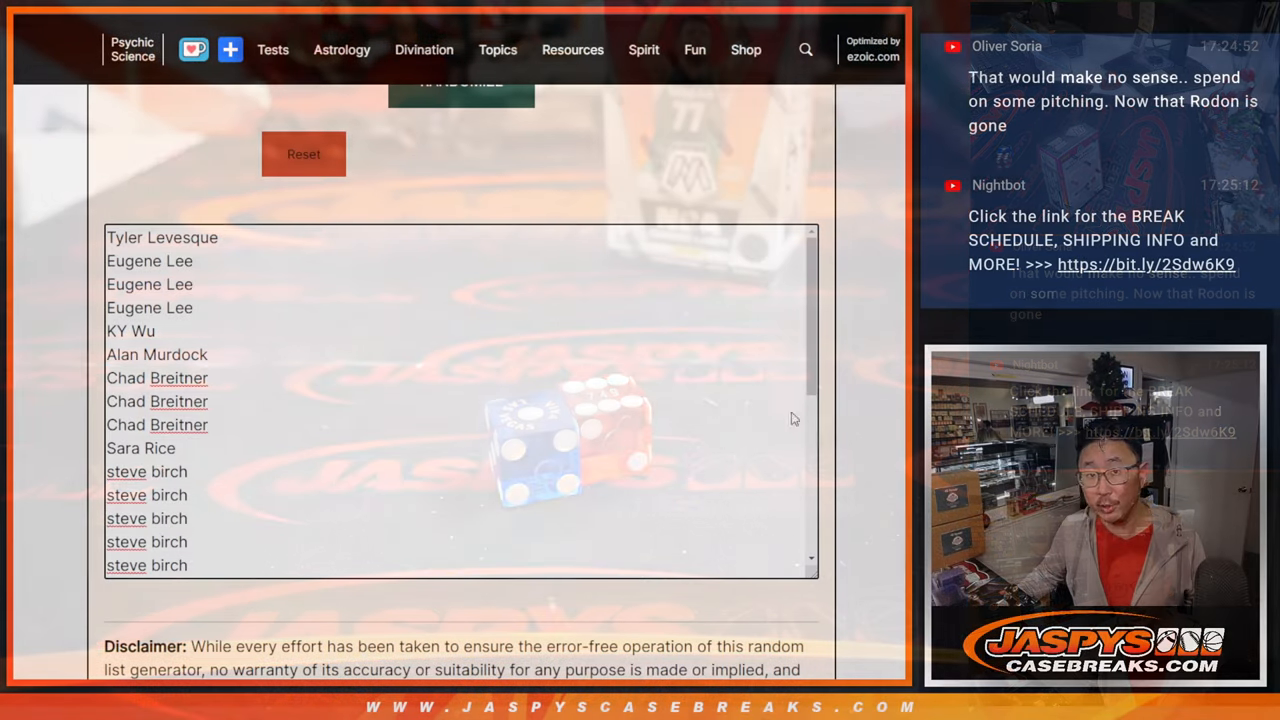
scroll(752, 200, up, 2)
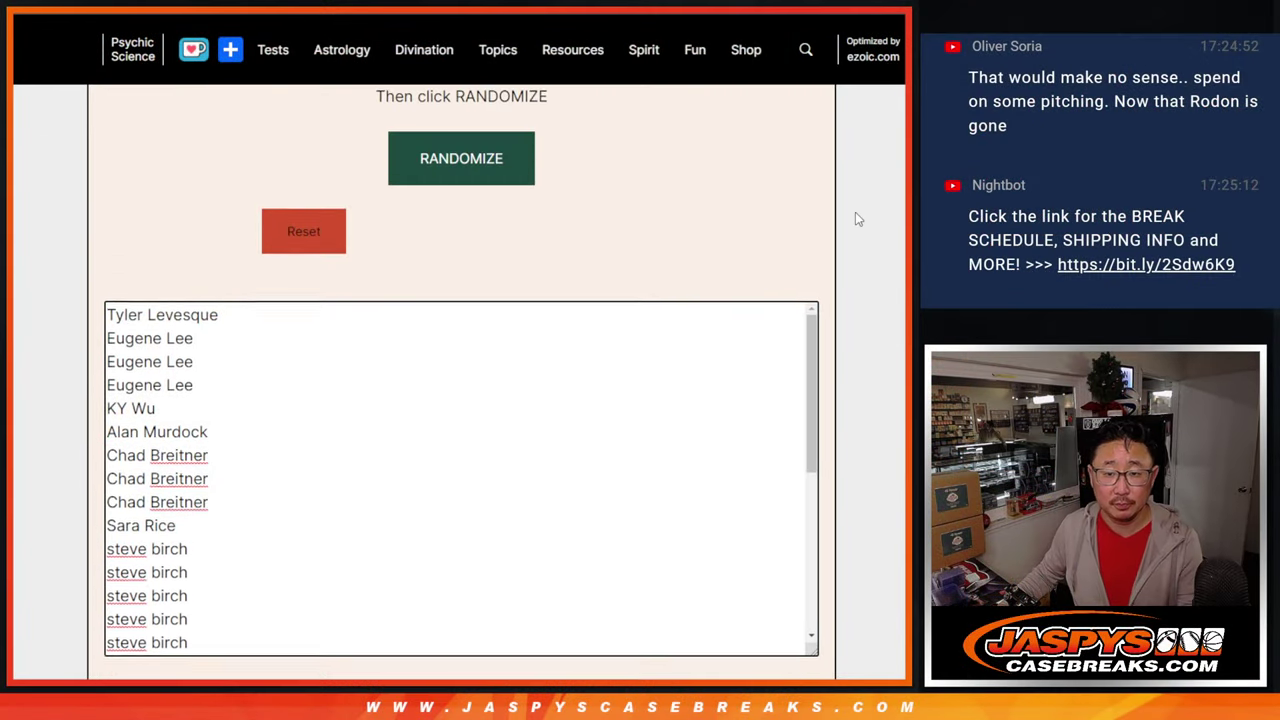
Reshuffle the participant names seven times for a final random order
click(461, 159)
click(453, 160)
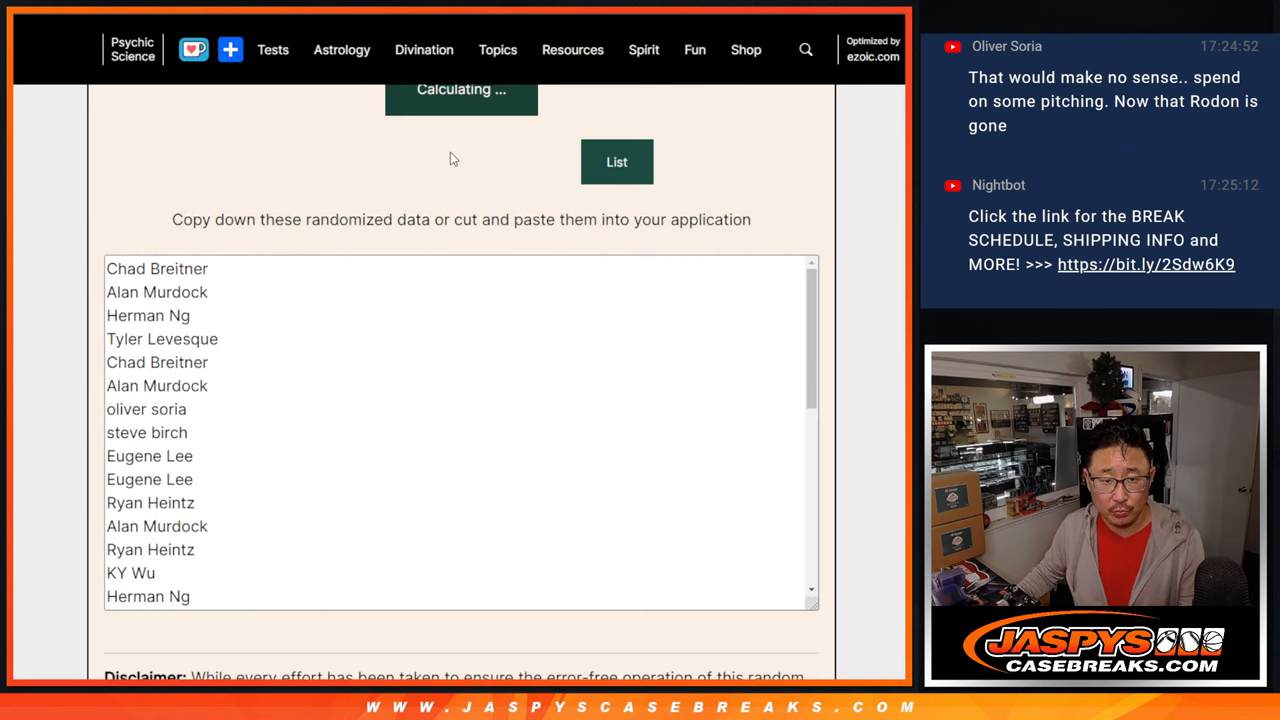
click(460, 160)
click(463, 163)
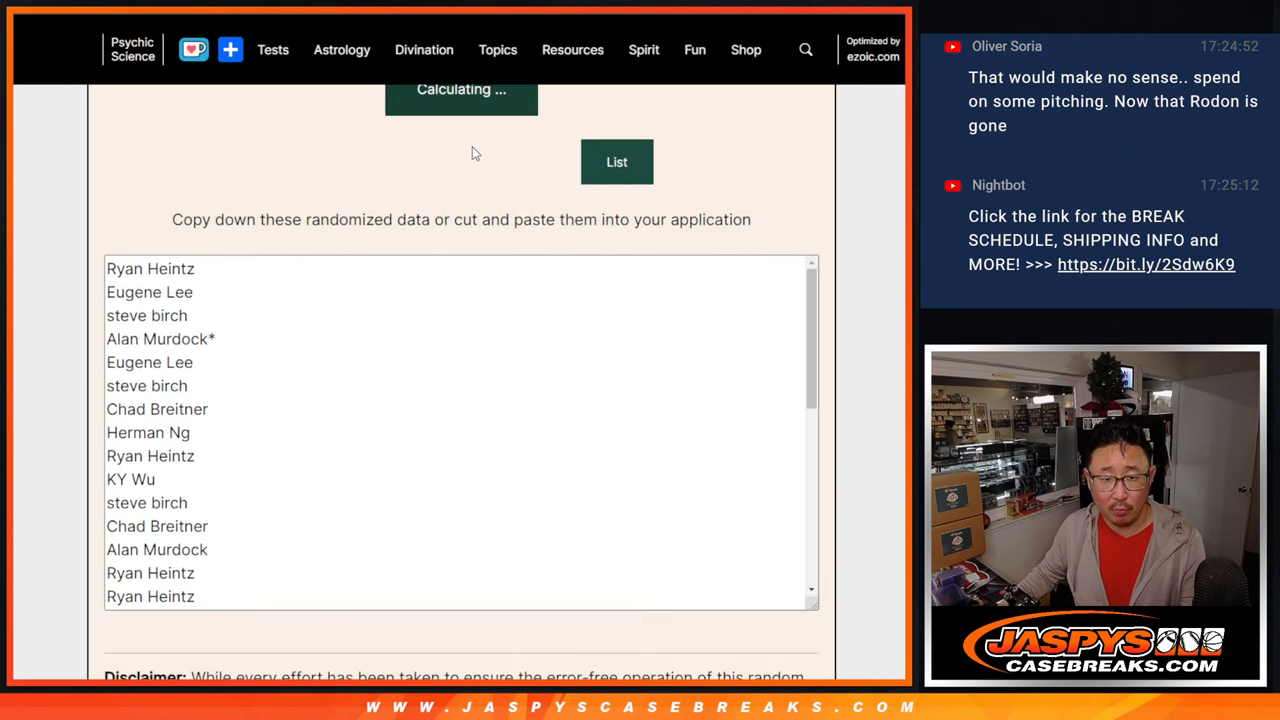
click(461, 159)
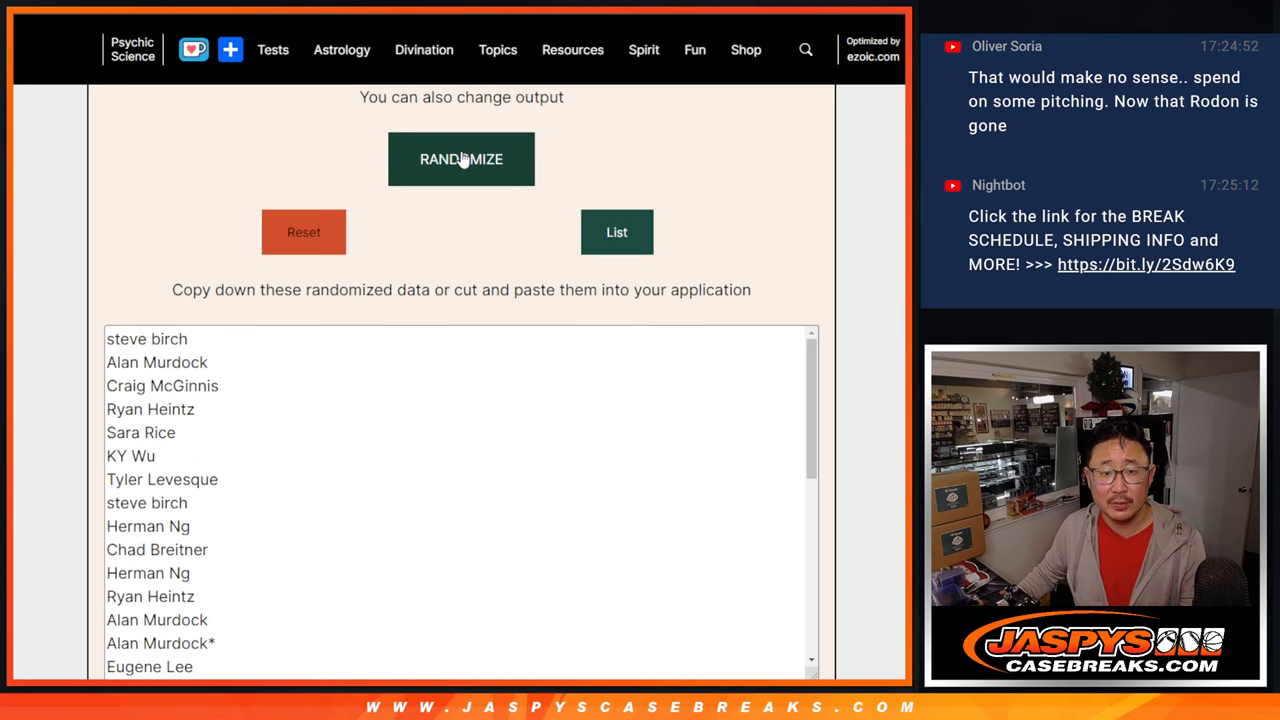
click(461, 159)
click(461, 159)
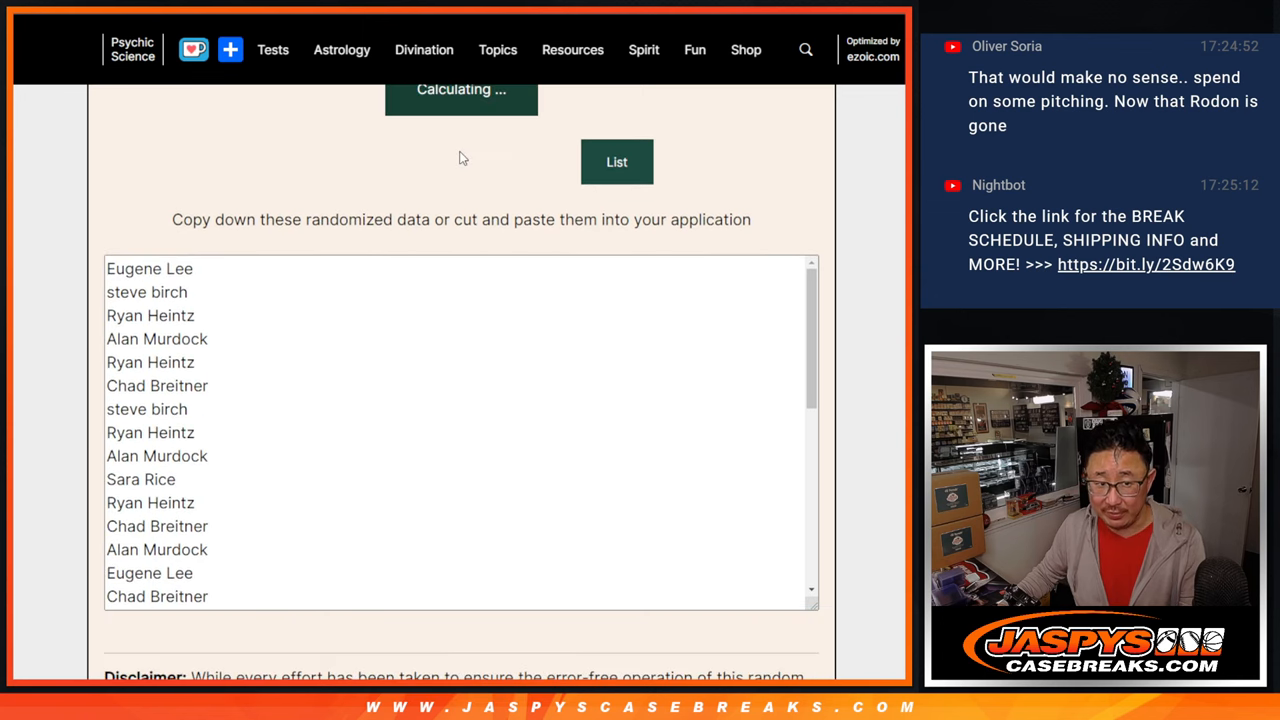
scroll(851, 291, down, 1)
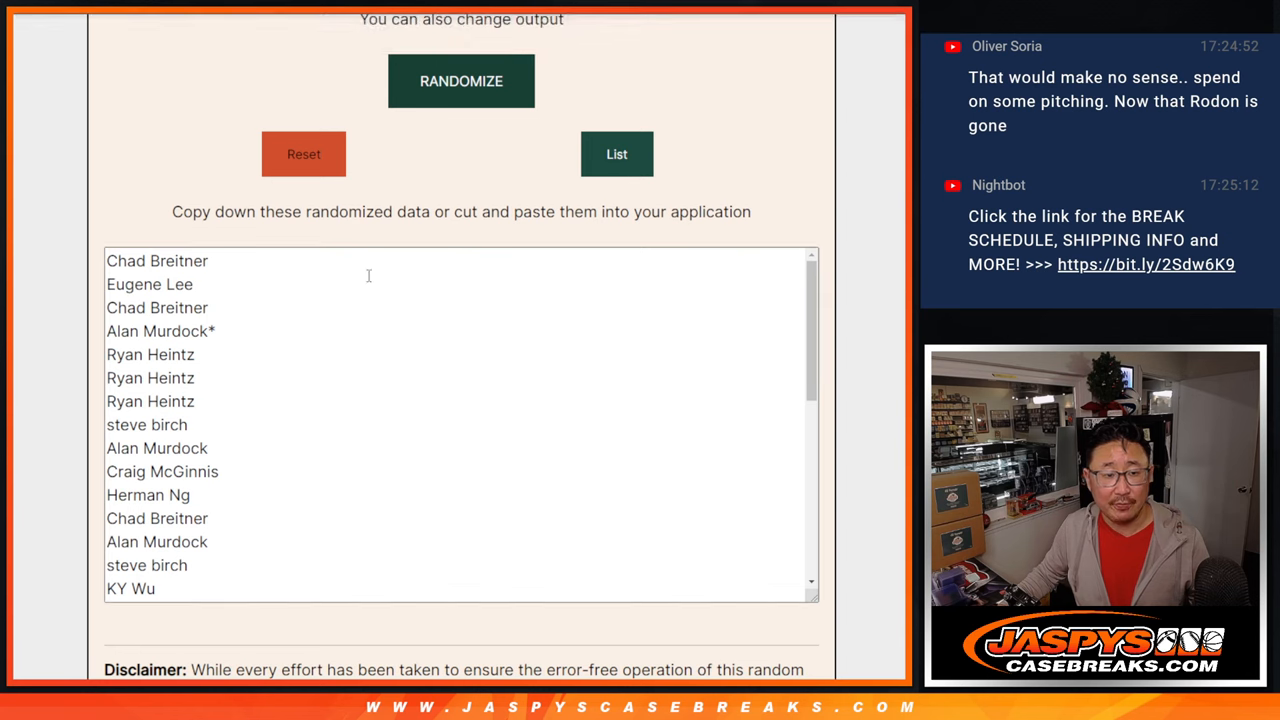
scroll(267, 459, down, 5)
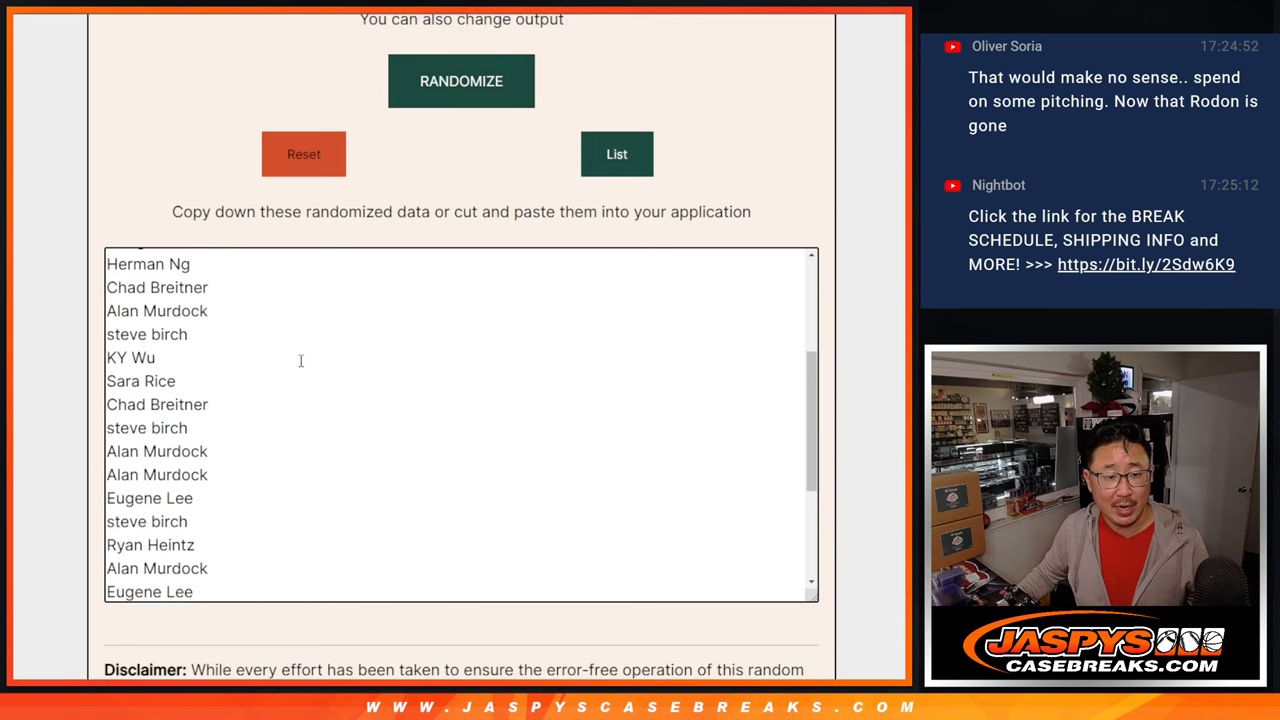
scroll(267, 459, down, 5)
scroll(267, 459, down, 3)
Copy the final name order into column A of the sheet, mark the timestamp minute, and bring up the NBA teams list
drag(223, 494, 106, 260)
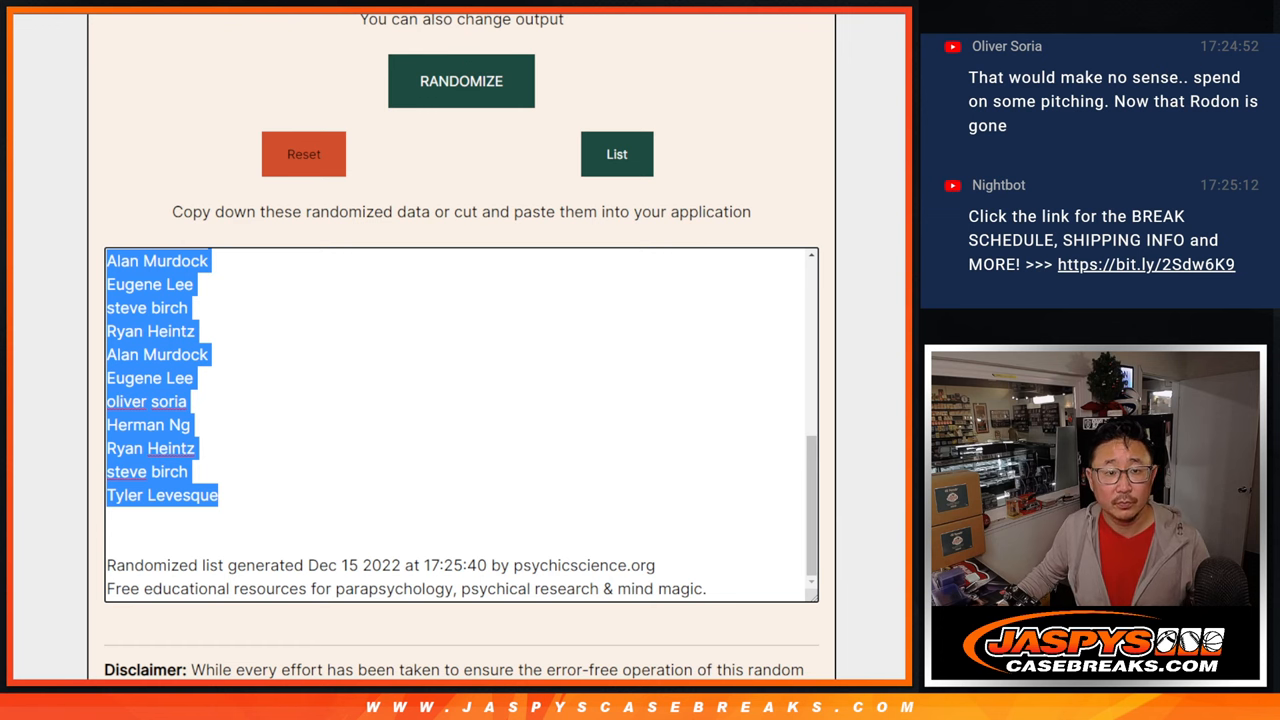
key(ctrl+c)
key(alt+Tab)
key(ctrl+v)
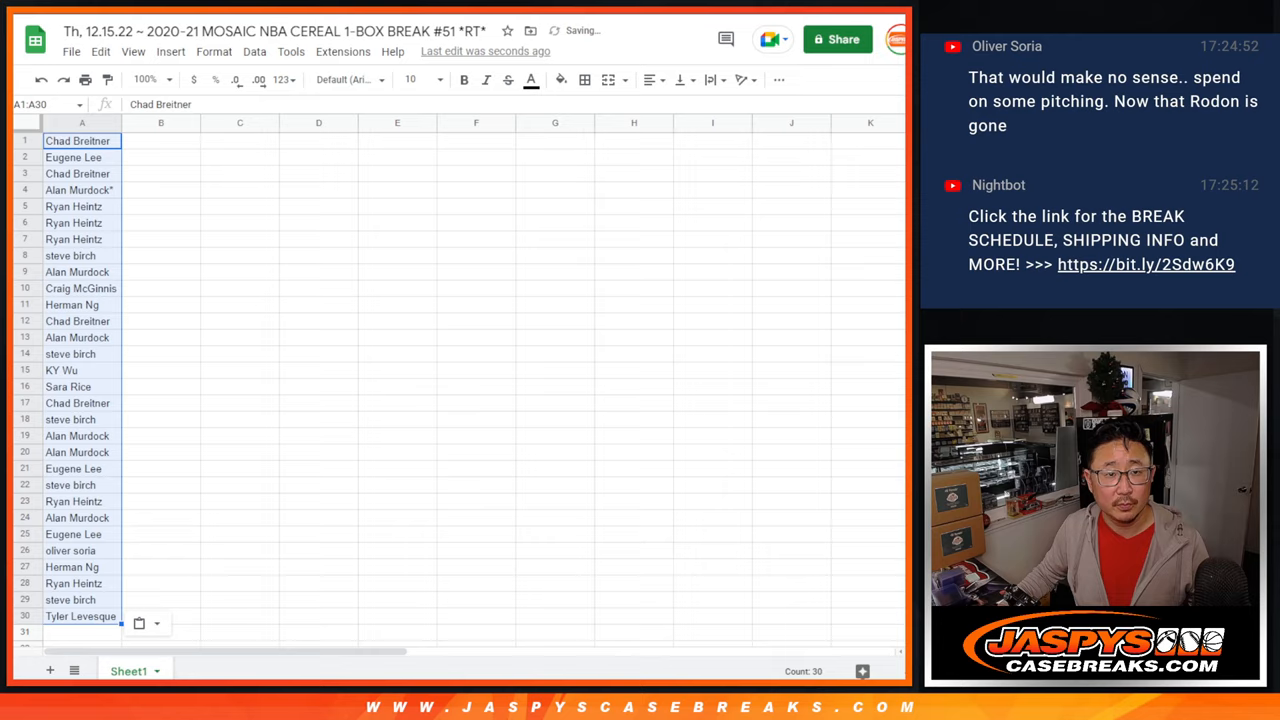
key(alt+Tab)
double_click(452, 565)
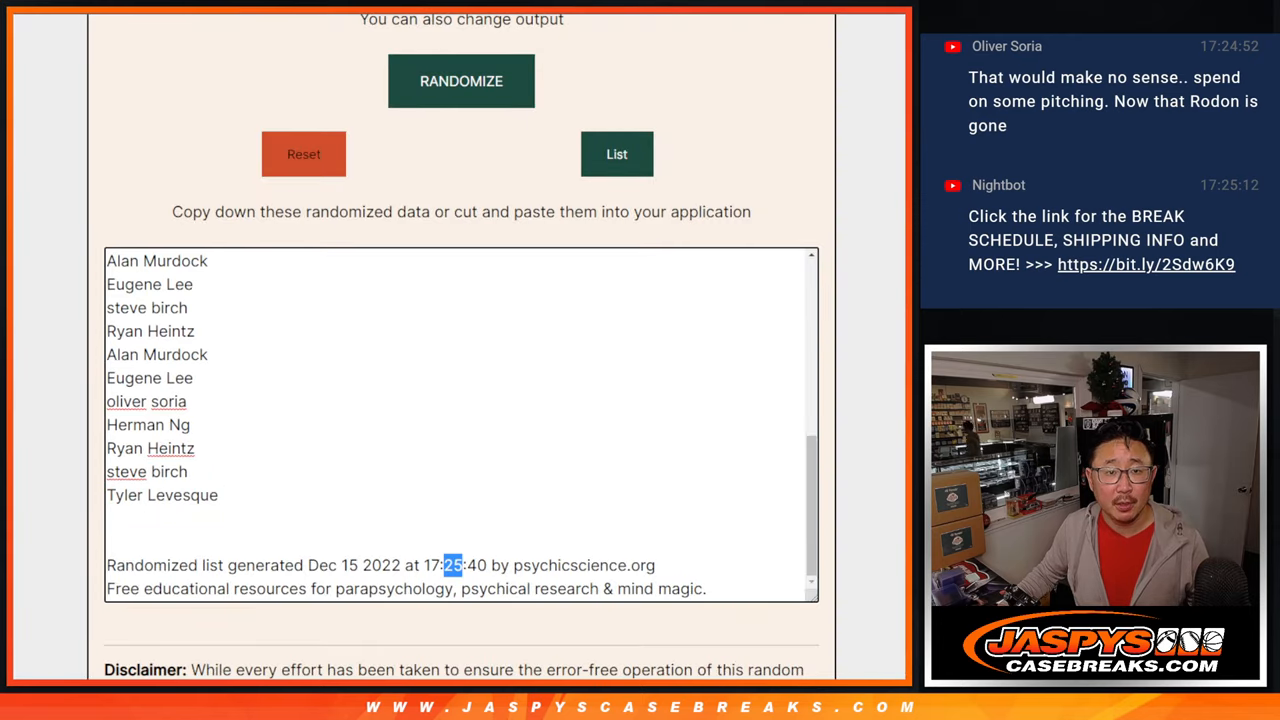
key(ctrl+Tab)
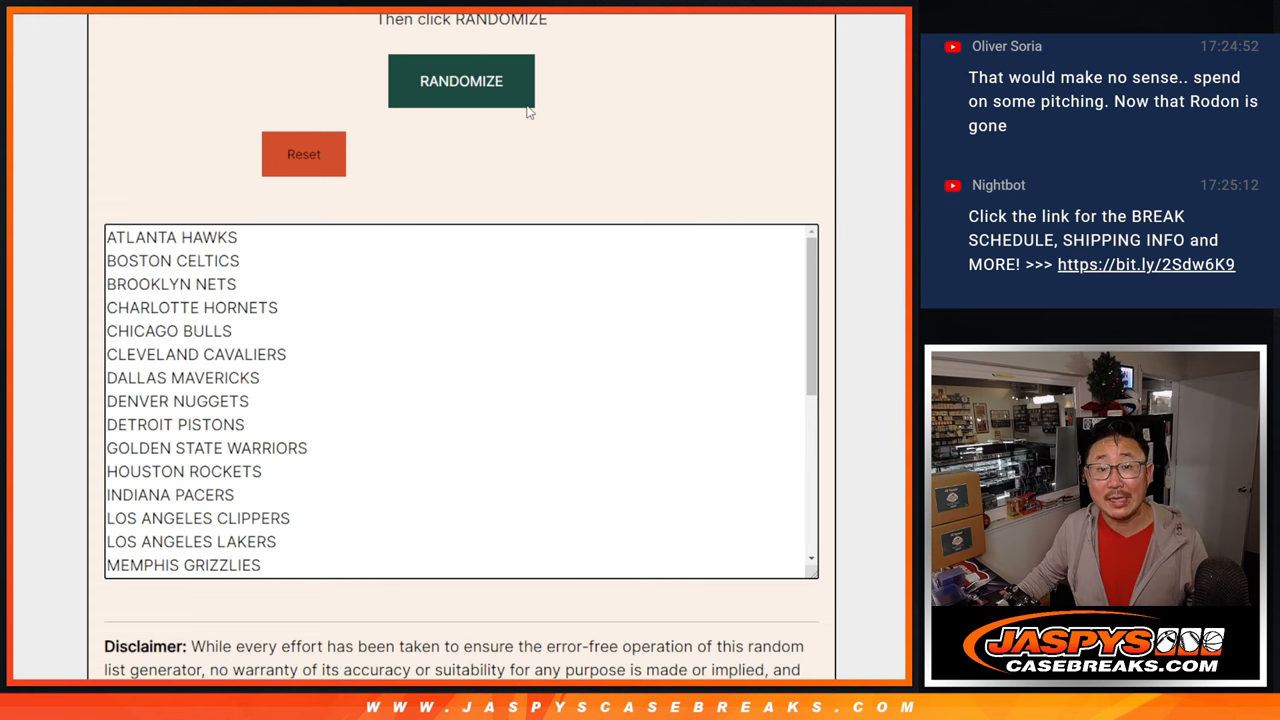
Reshuffle the NBA teams seven times into a fresh random order
click(466, 80)
click(466, 86)
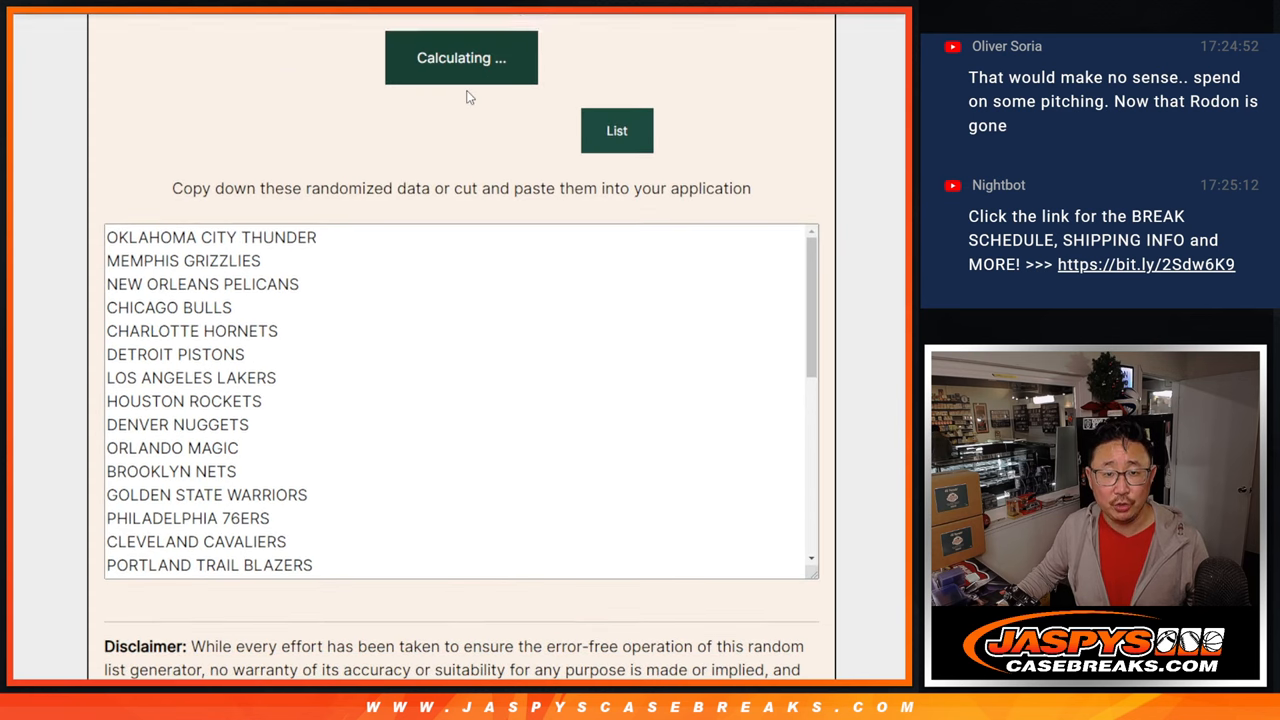
click(466, 88)
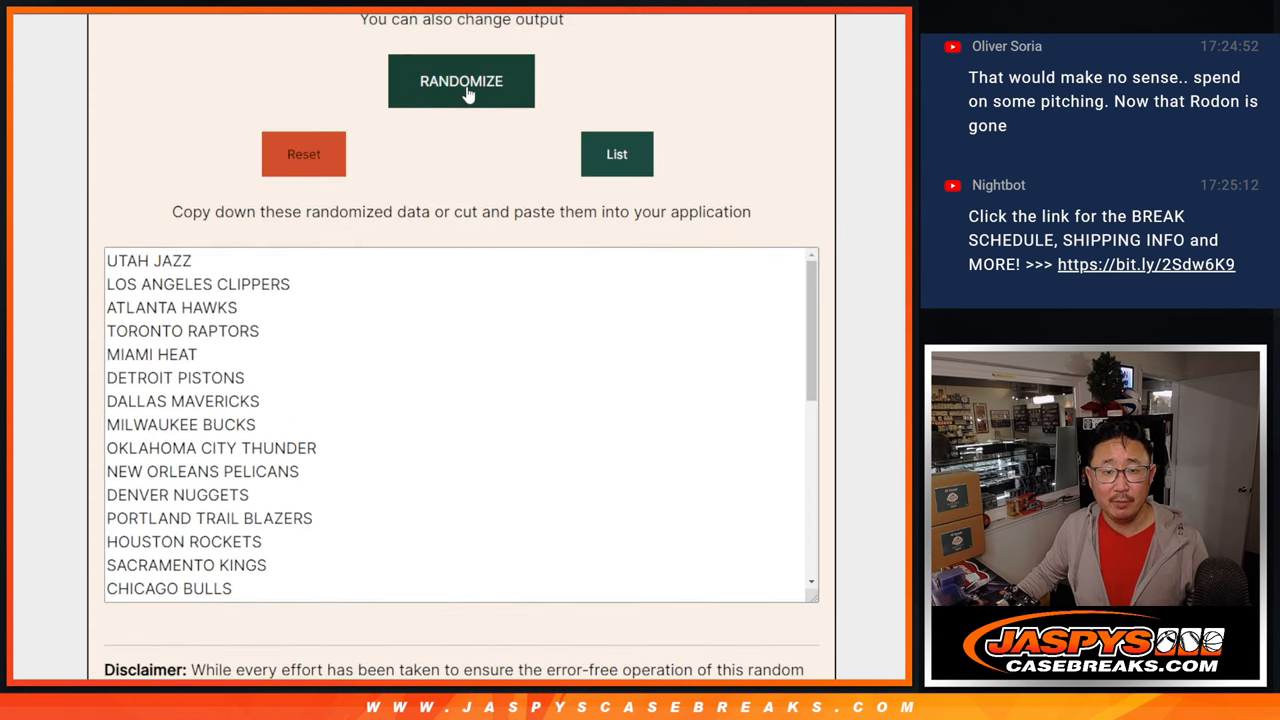
click(466, 88)
click(470, 88)
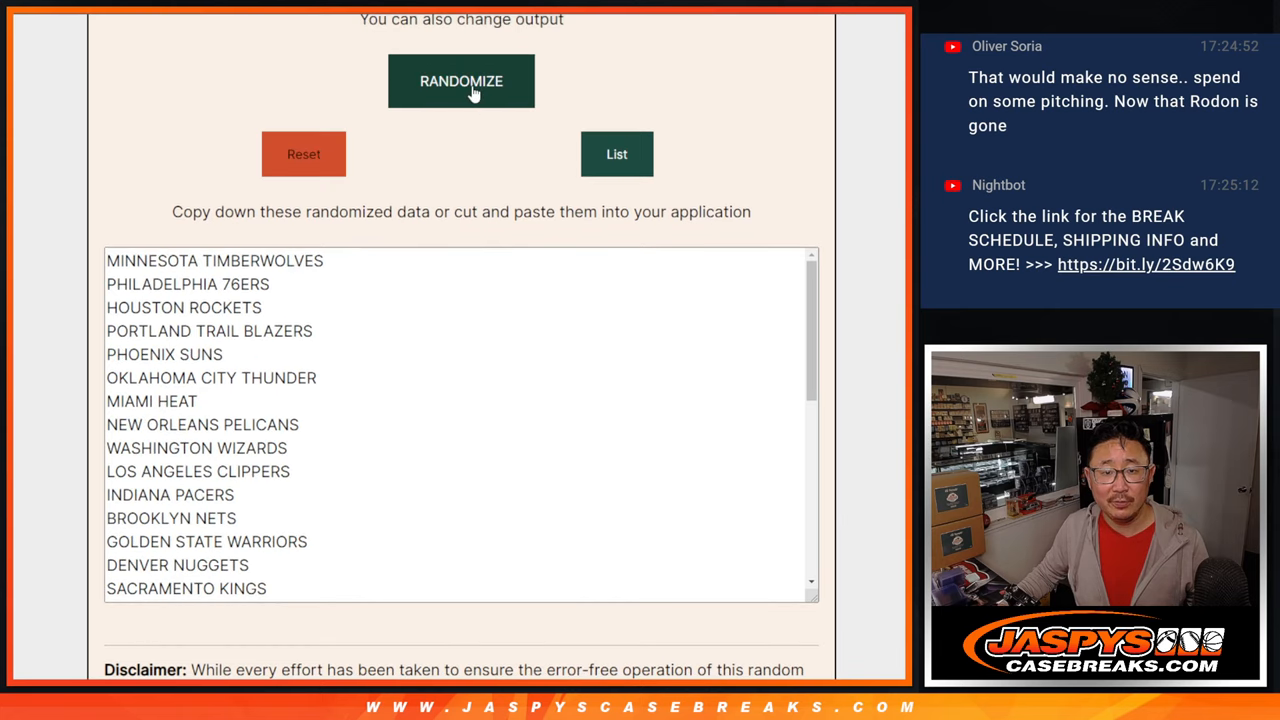
click(472, 92)
click(470, 92)
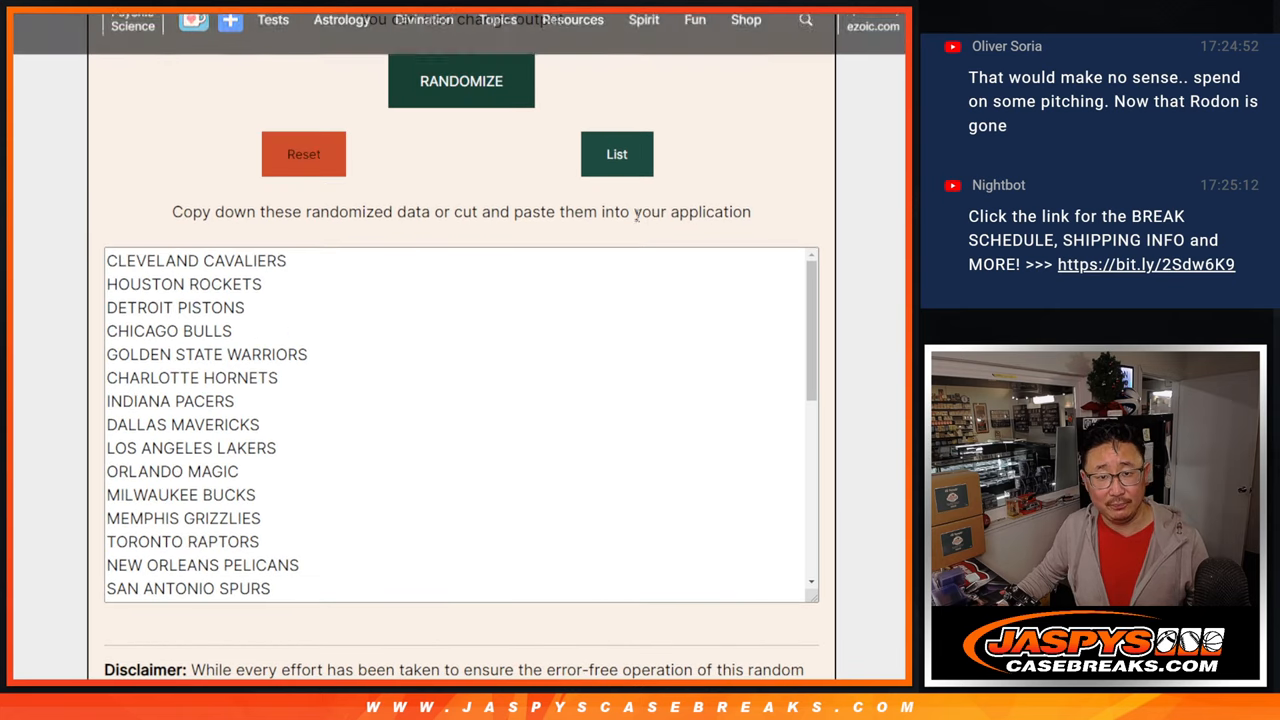
Copy the whole shuffled team list and return to the spreadsheet of names
click(118, 260)
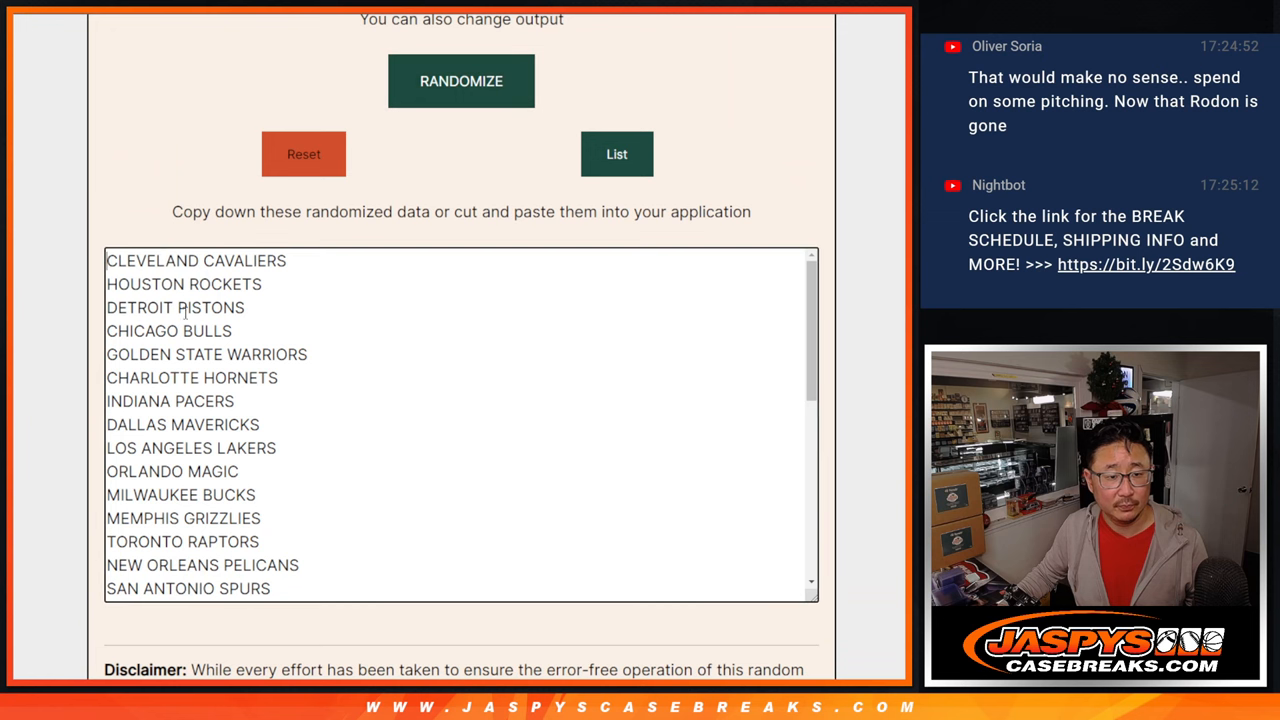
scroll(392, 470, down, 5)
scroll(360, 520, down, 5)
shift+click(307, 497)
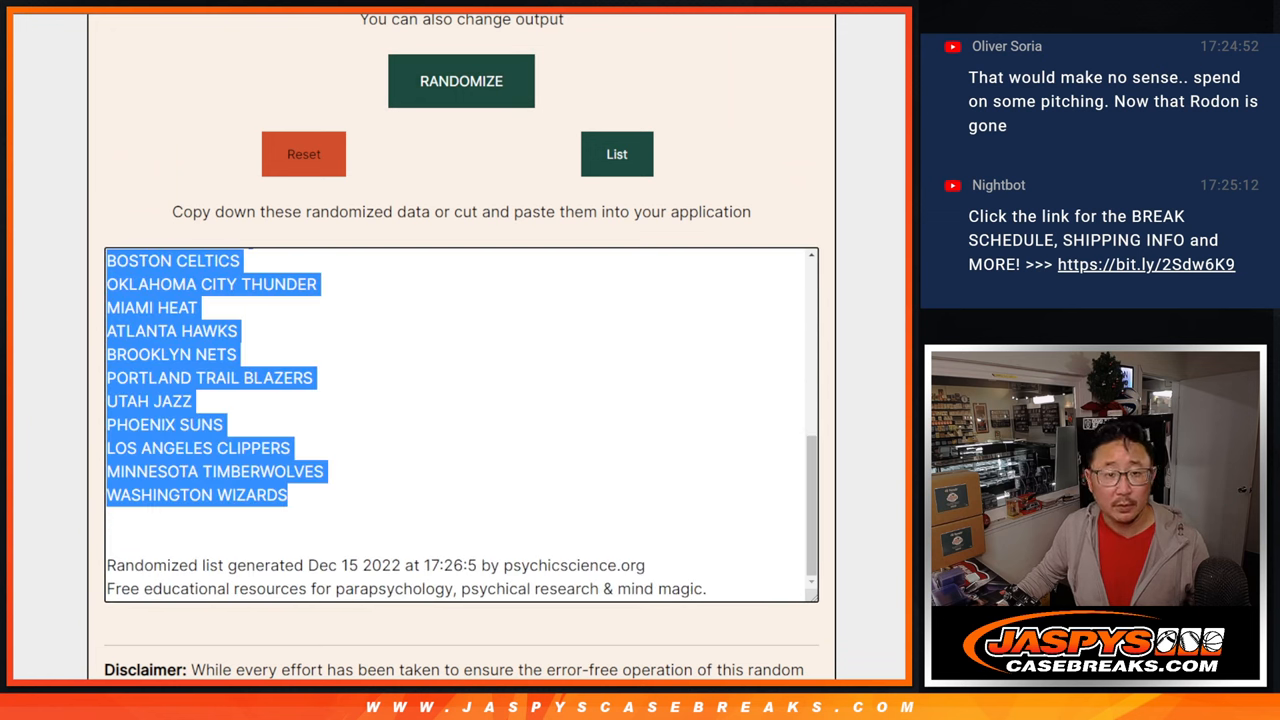
key(ctrl+c)
key(ctrl+Tab)
Paste the team names into column B beside the names and zoom the sheet to 150%
click(183, 145)
key(ctrl+v)
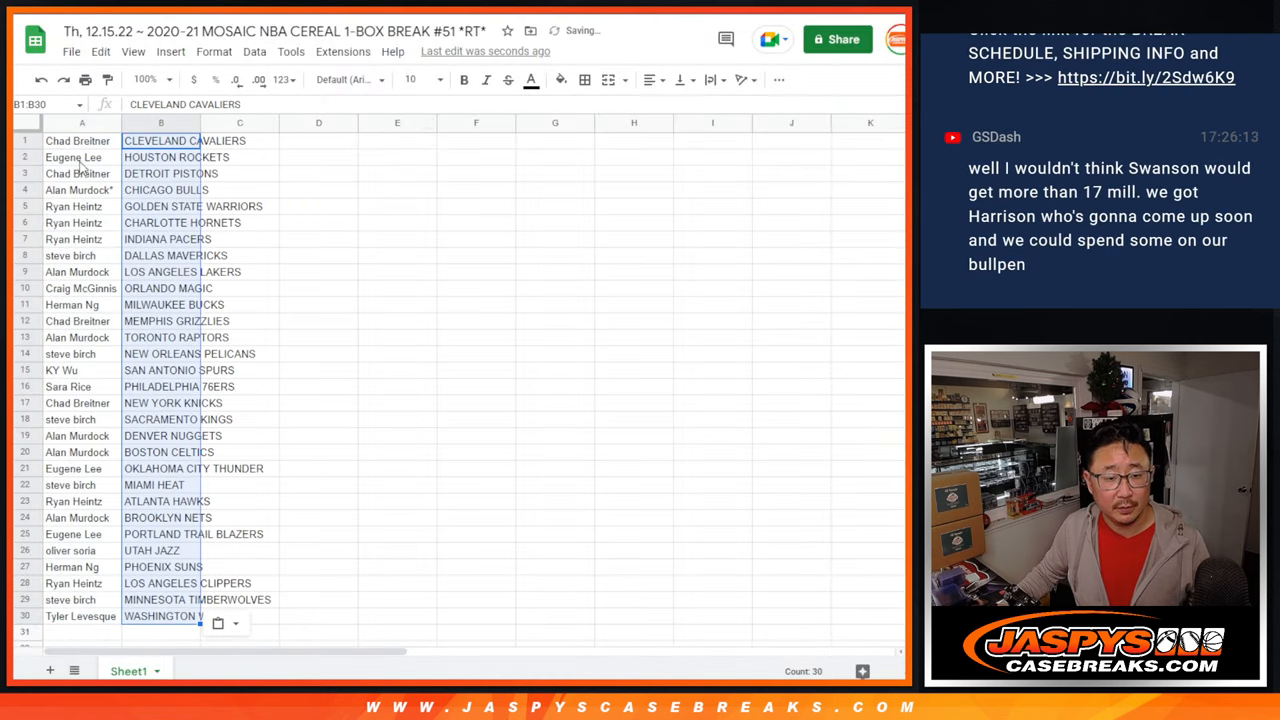
click(25, 123)
click(150, 79)
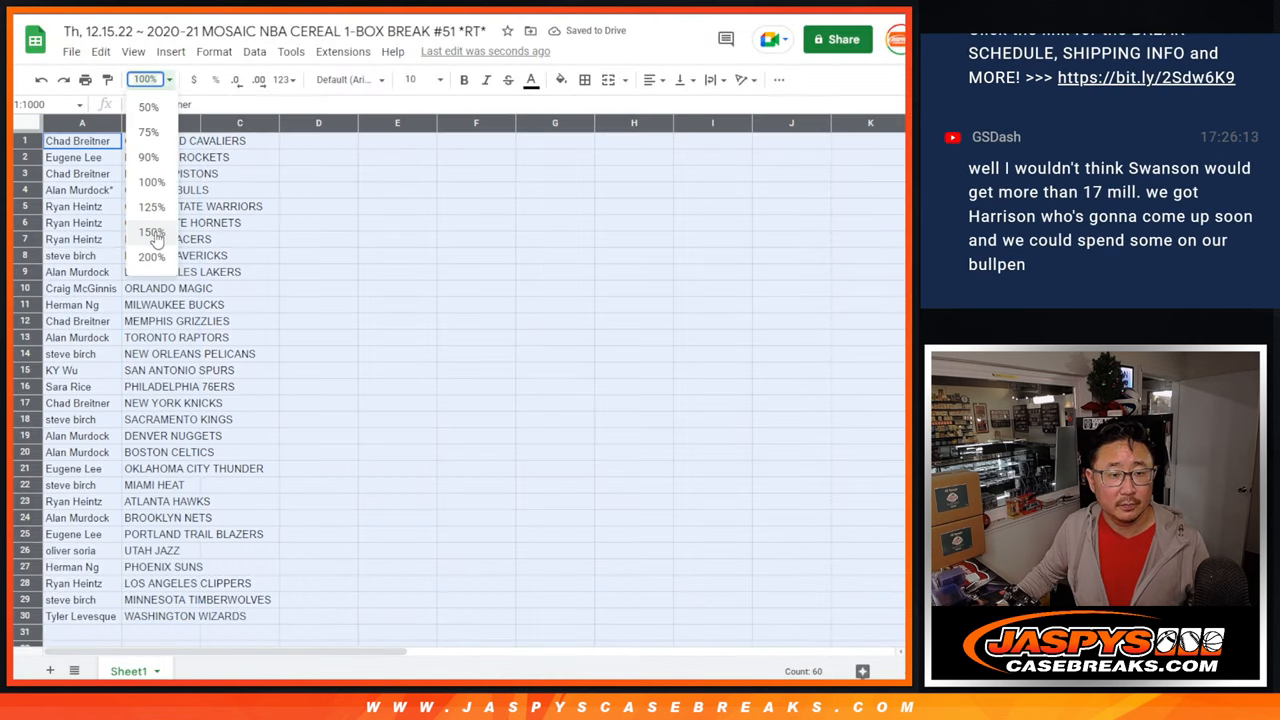
click(152, 232)
Set the whole sheet in 12-point Spectral and auto-fit the columns to the names
click(412, 80)
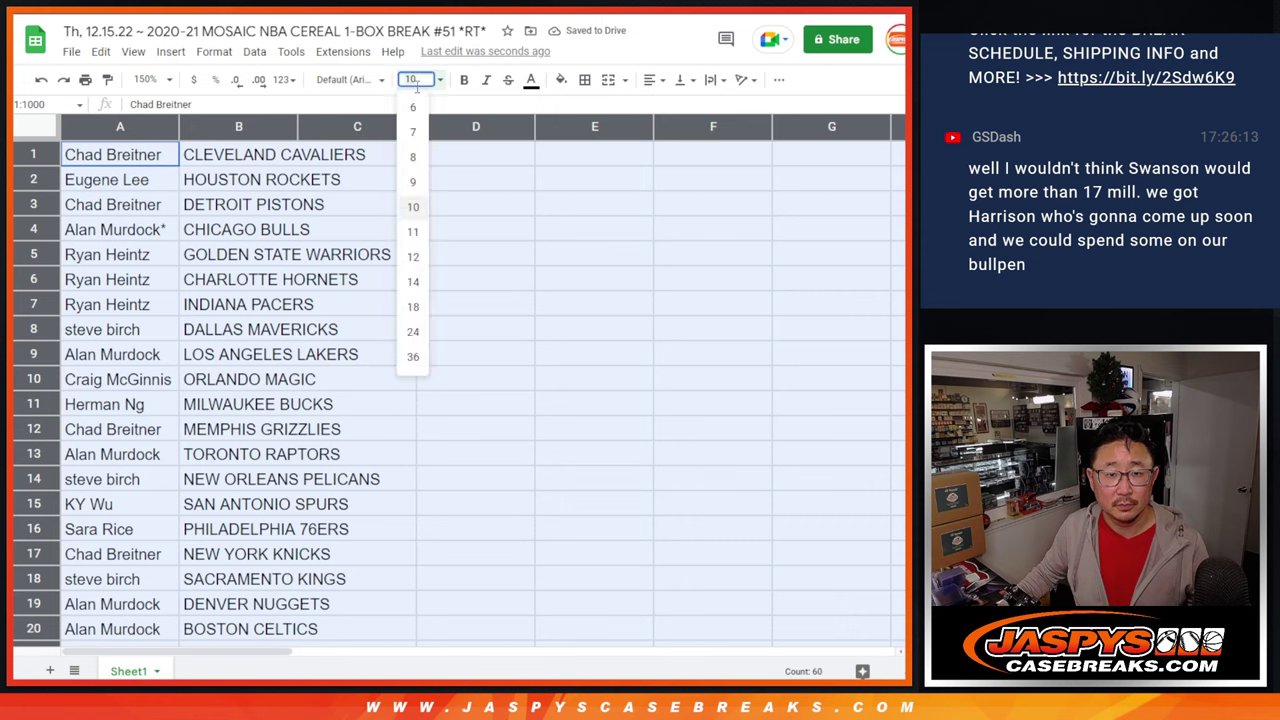
click(413, 257)
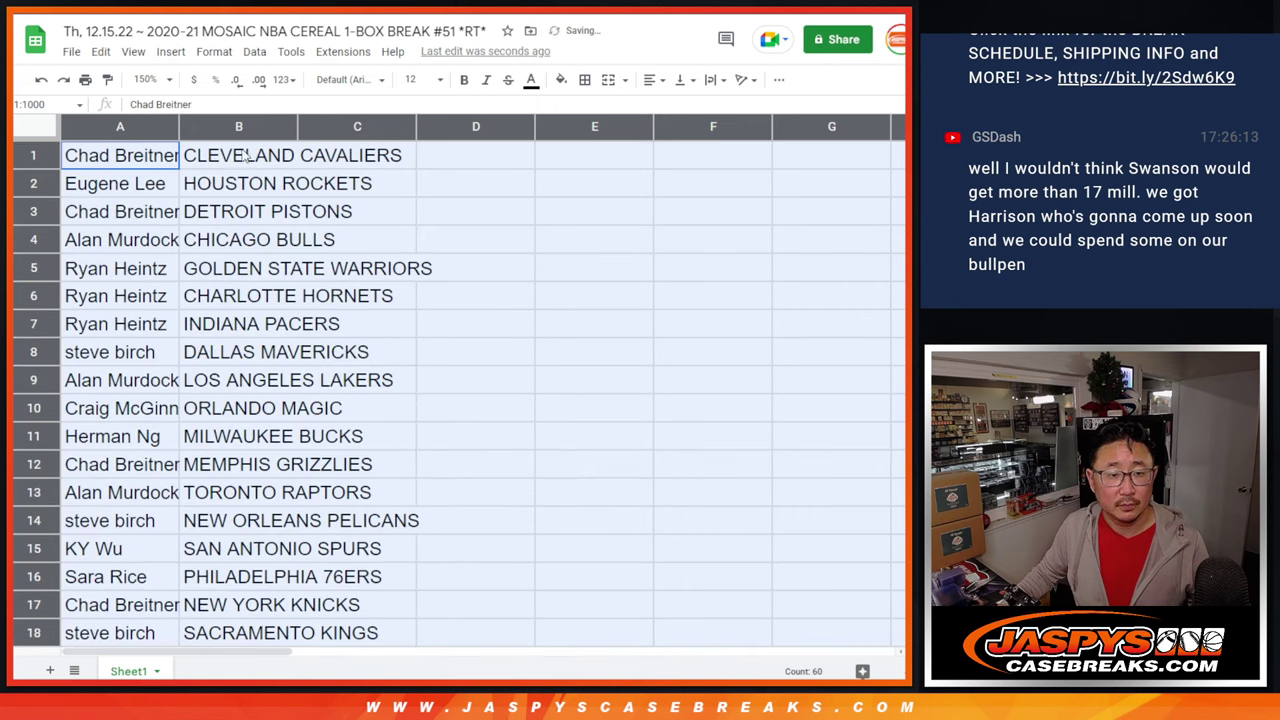
click(345, 80)
click(340, 233)
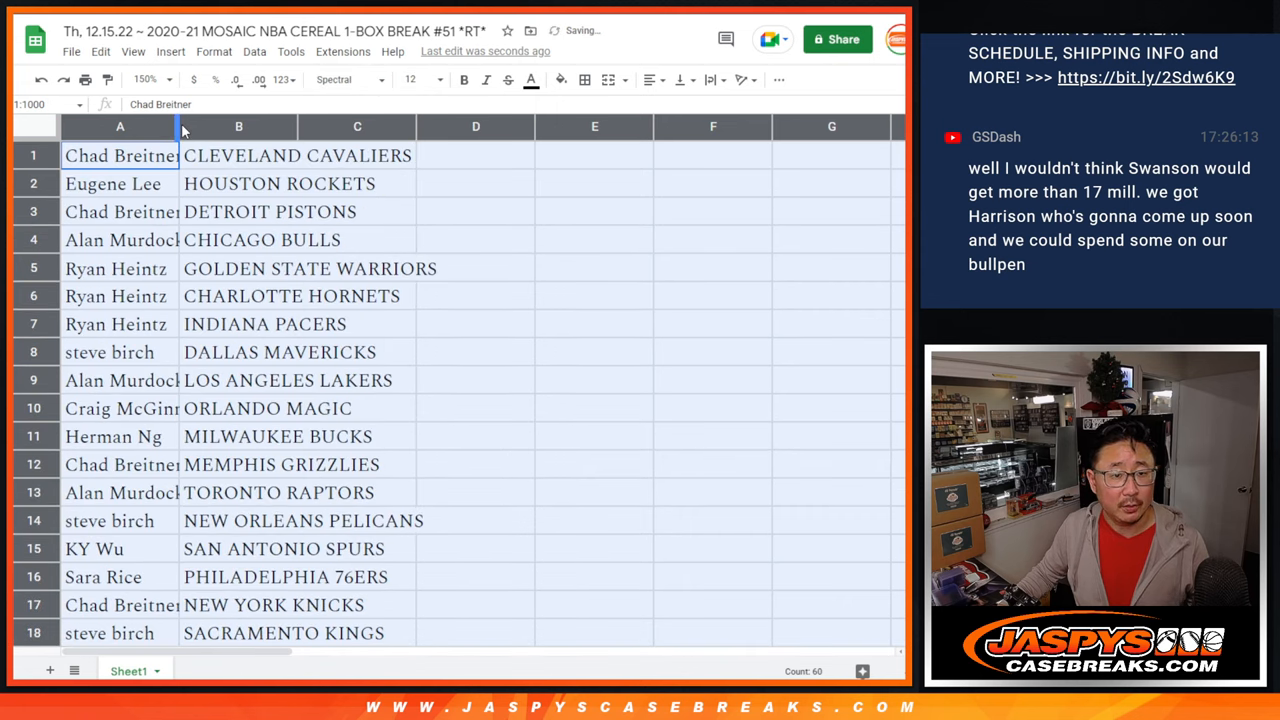
double_click(178, 125)
Review the name–team pairings in rows 1–15 and then rows 16–30
shift+click(320, 556)
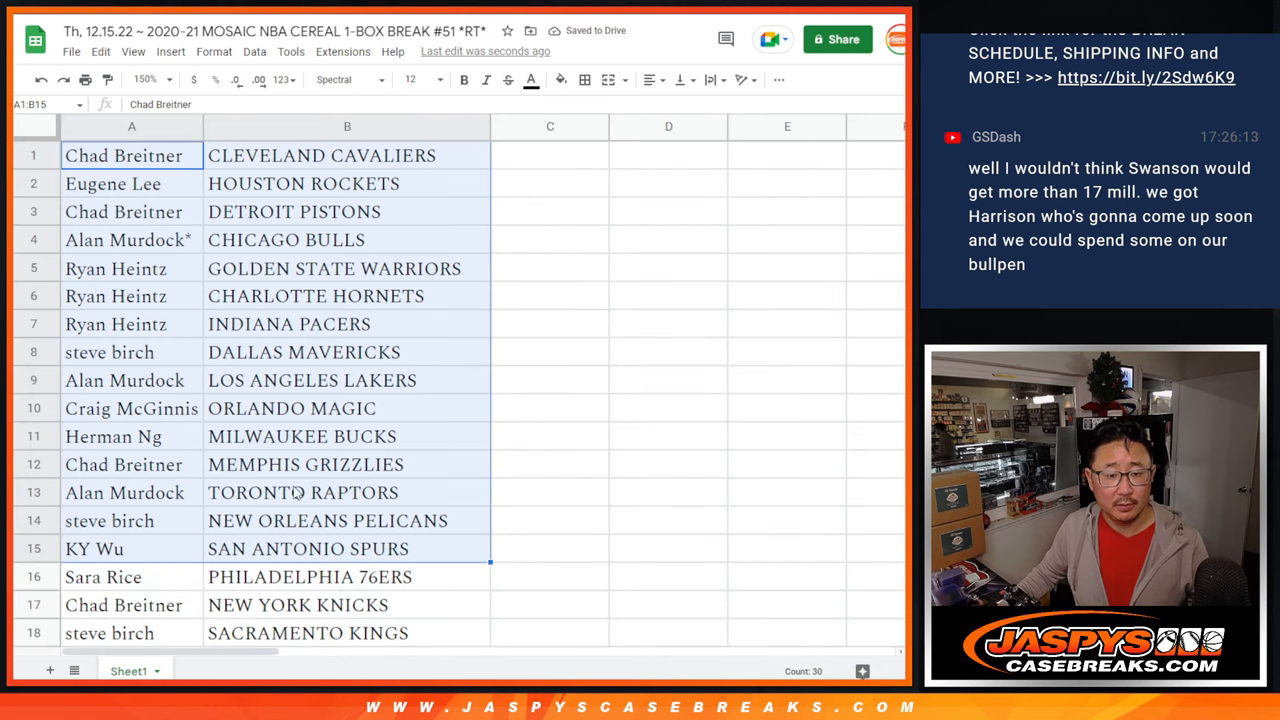
scroll(298, 493, down, 5)
scroll(307, 450, down, 3)
click(103, 183)
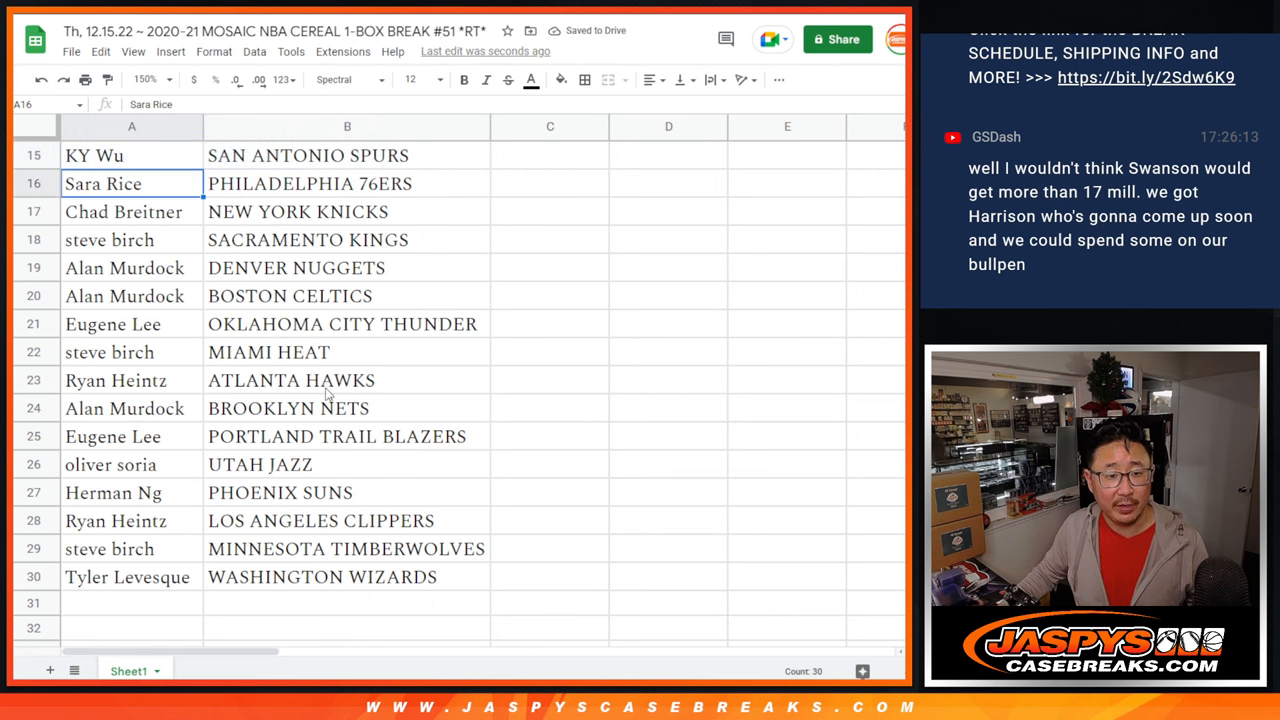
shift+click(343, 577)
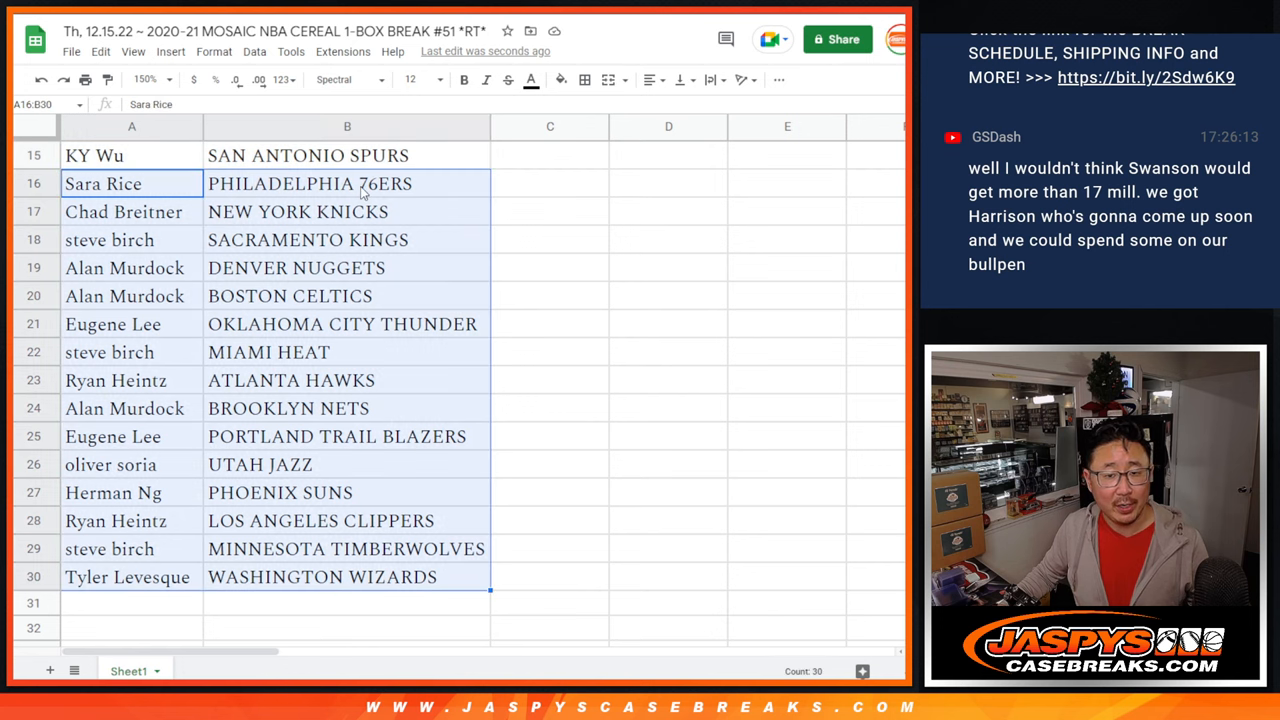
scroll(417, 318, up, 5)
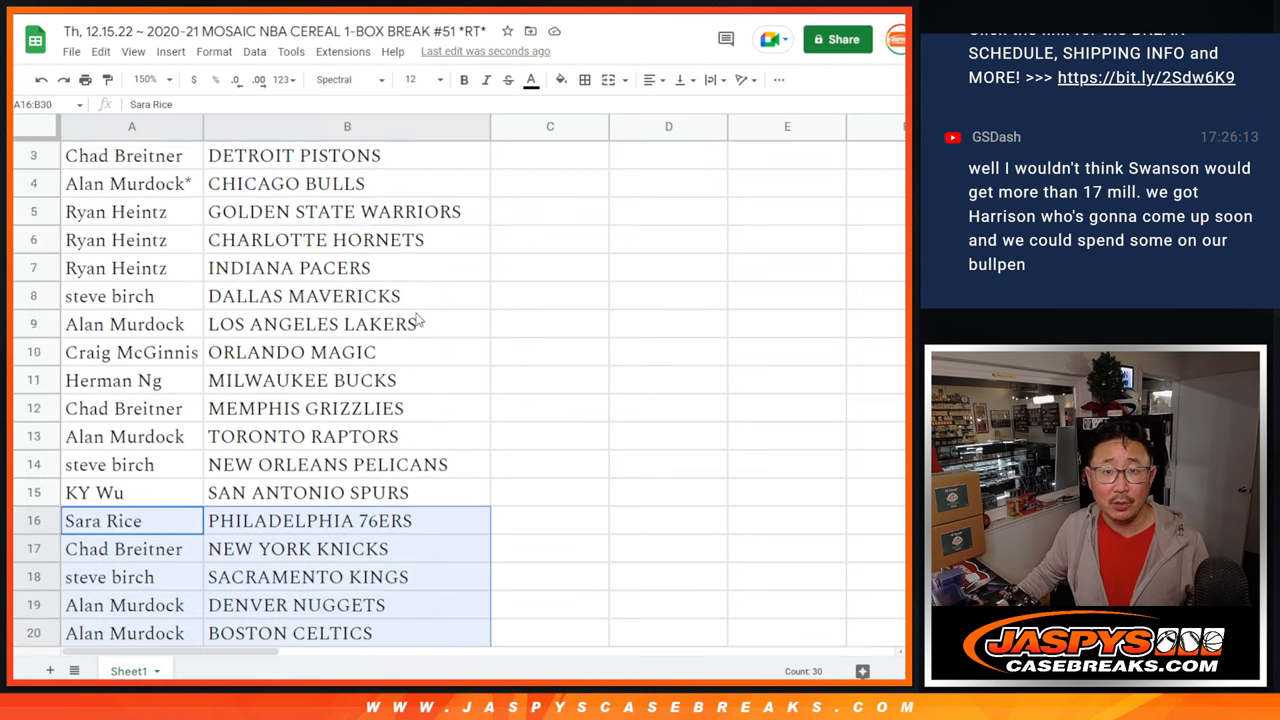
scroll(350, 250, up, 3)
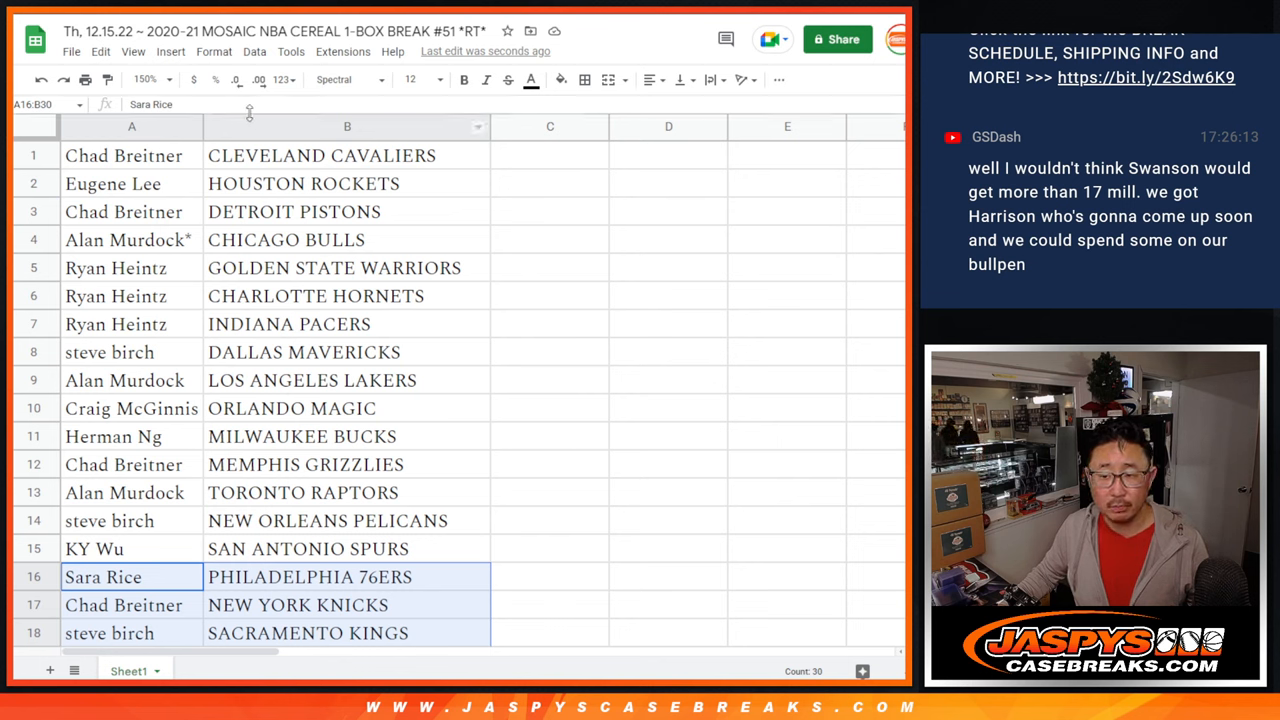
Zoom to 90% and sort the sheet A to Z by the team column
click(150, 80)
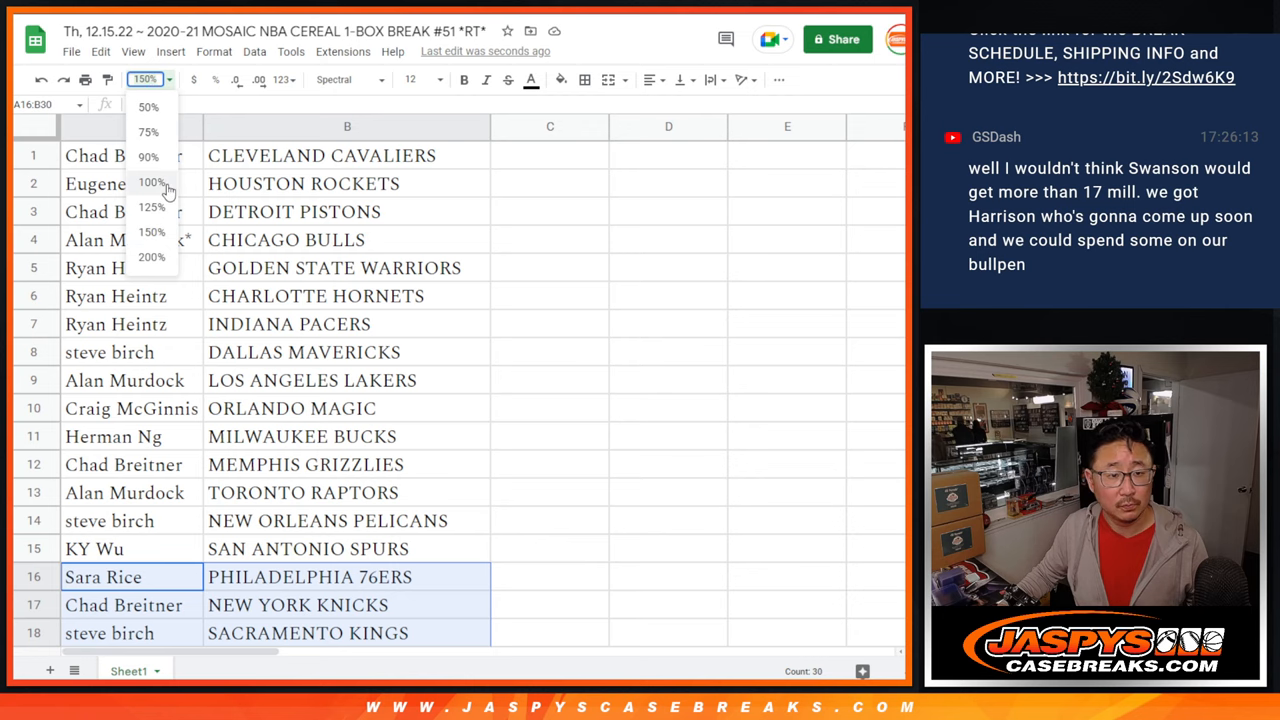
click(150, 157)
right_click(210, 122)
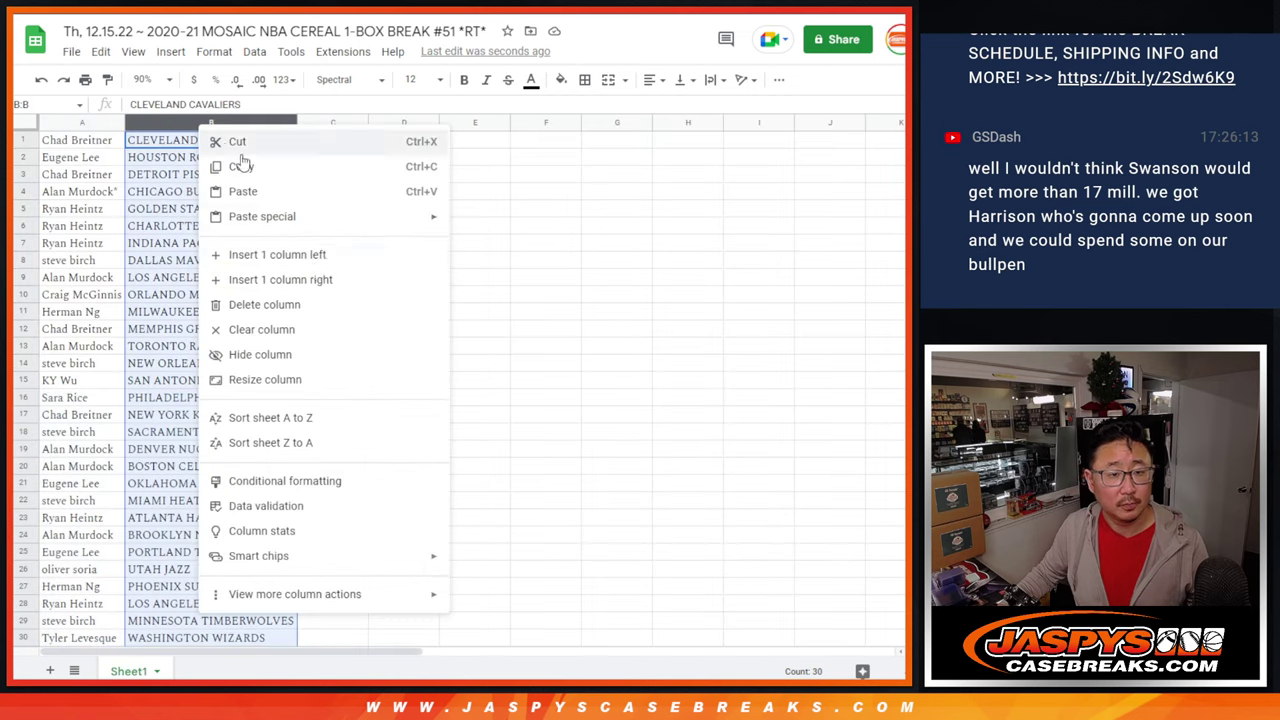
click(300, 423)
Put borders around every cell of the name and team table
click(100, 170)
key(ctrl+a)
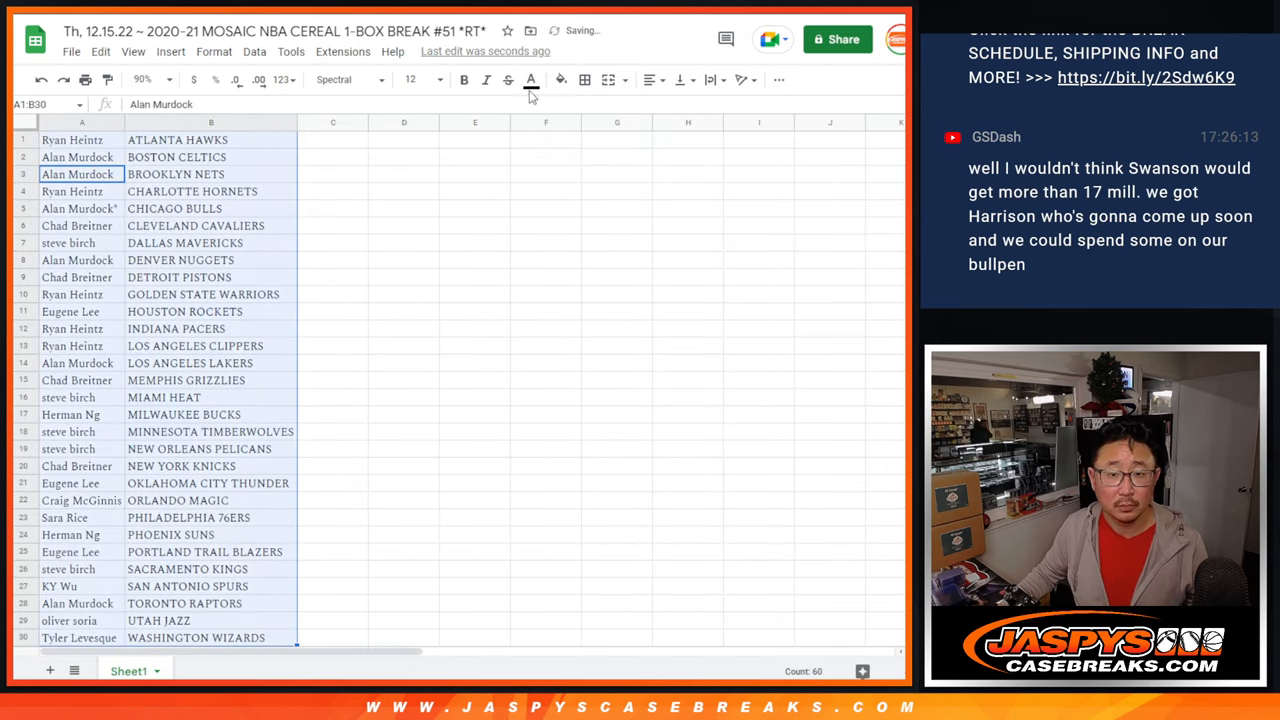
click(586, 80)
click(591, 110)
Set the printout to portrait with the workbook title included and check the print preview
click(85, 80)
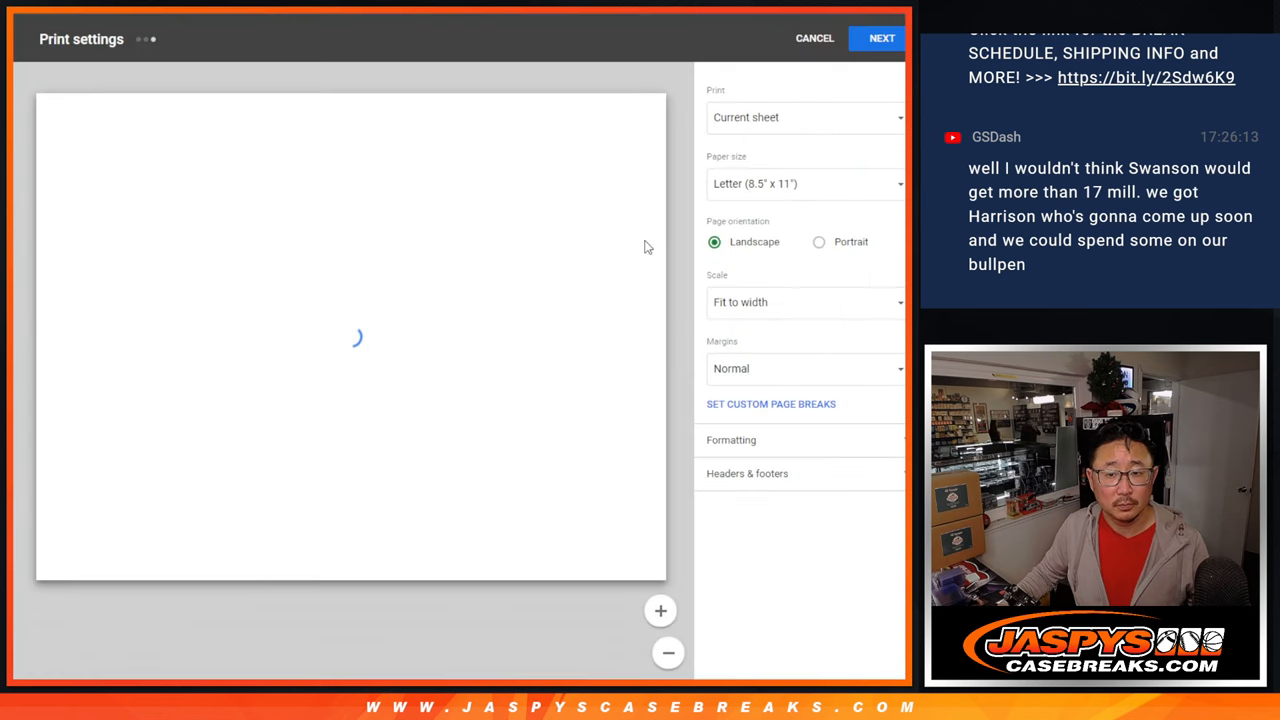
click(819, 241)
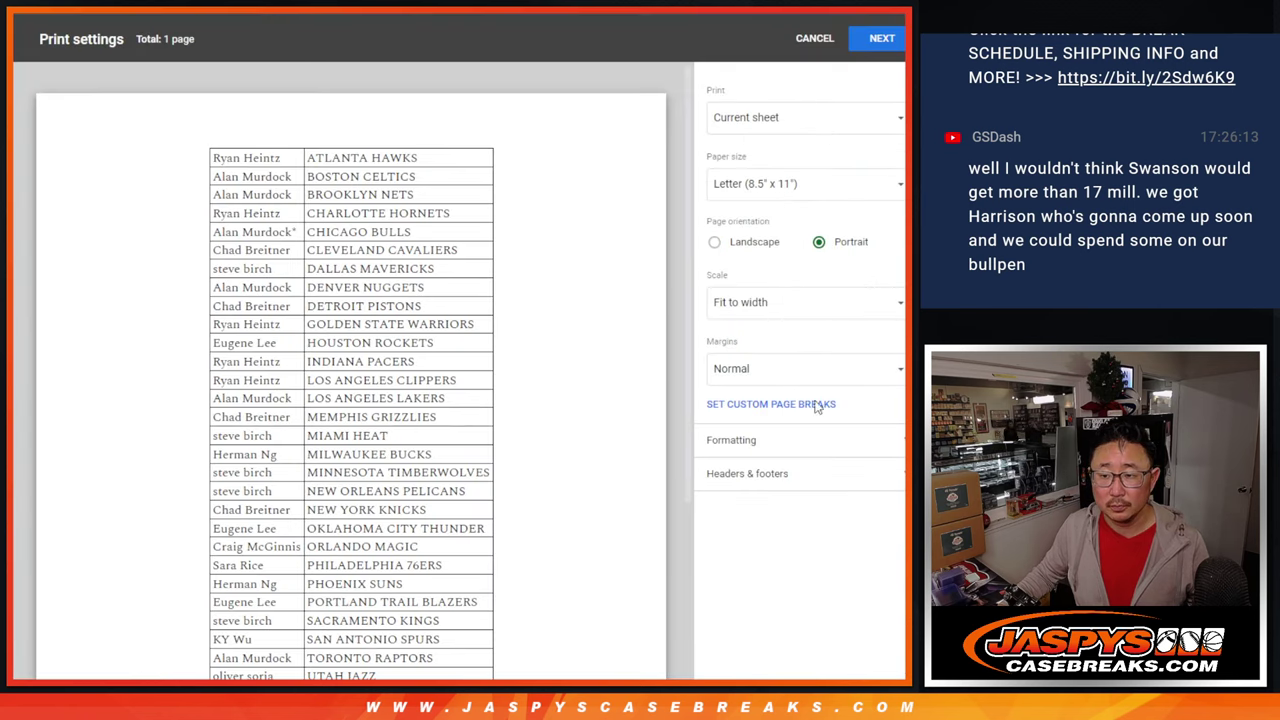
click(792, 480)
click(765, 534)
click(881, 38)
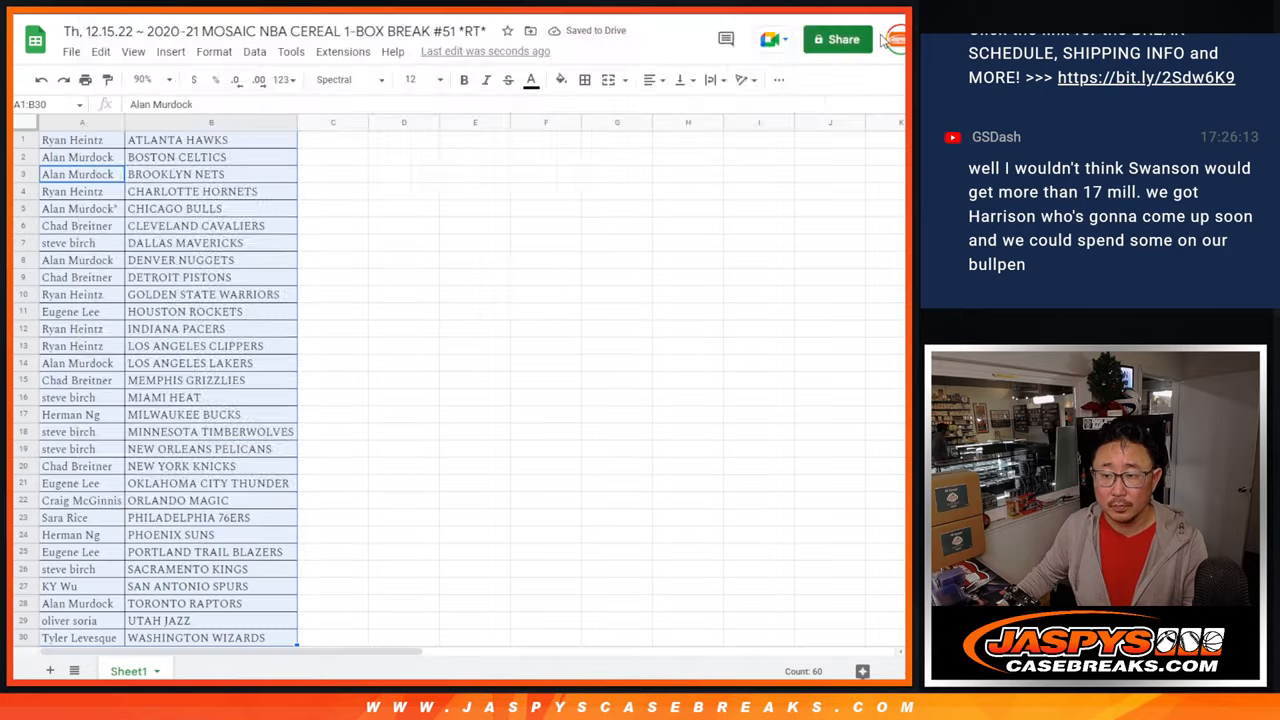
key(Return)
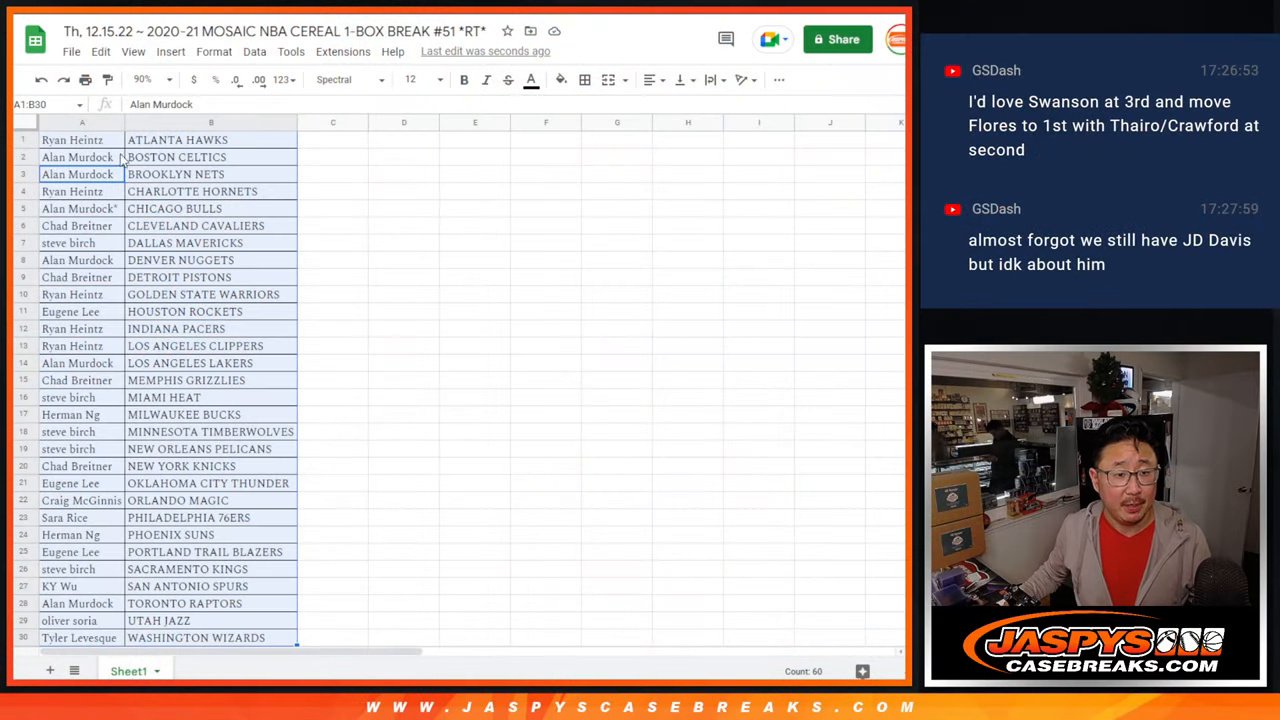
Select all thirty participant names in A1:A30
click(82, 139)
scroll(193, 386, down, 2)
shift+click(110, 524)
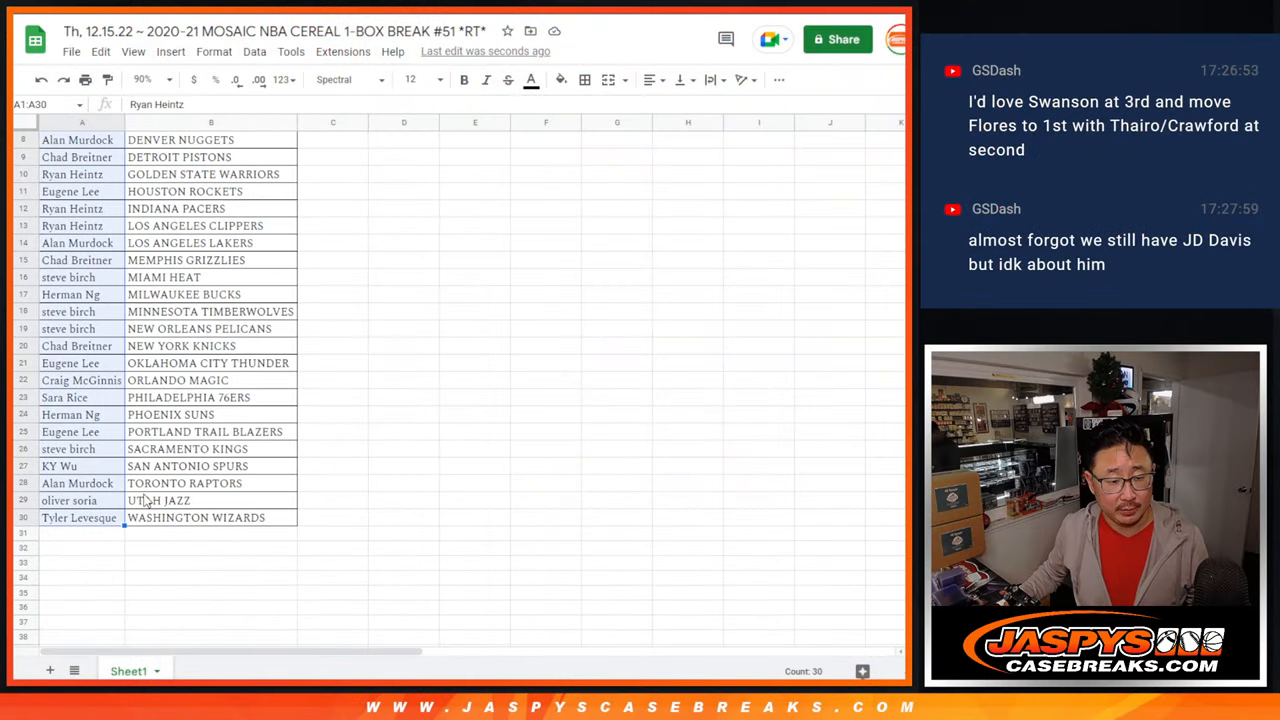
scroll(293, 362, up, 3)
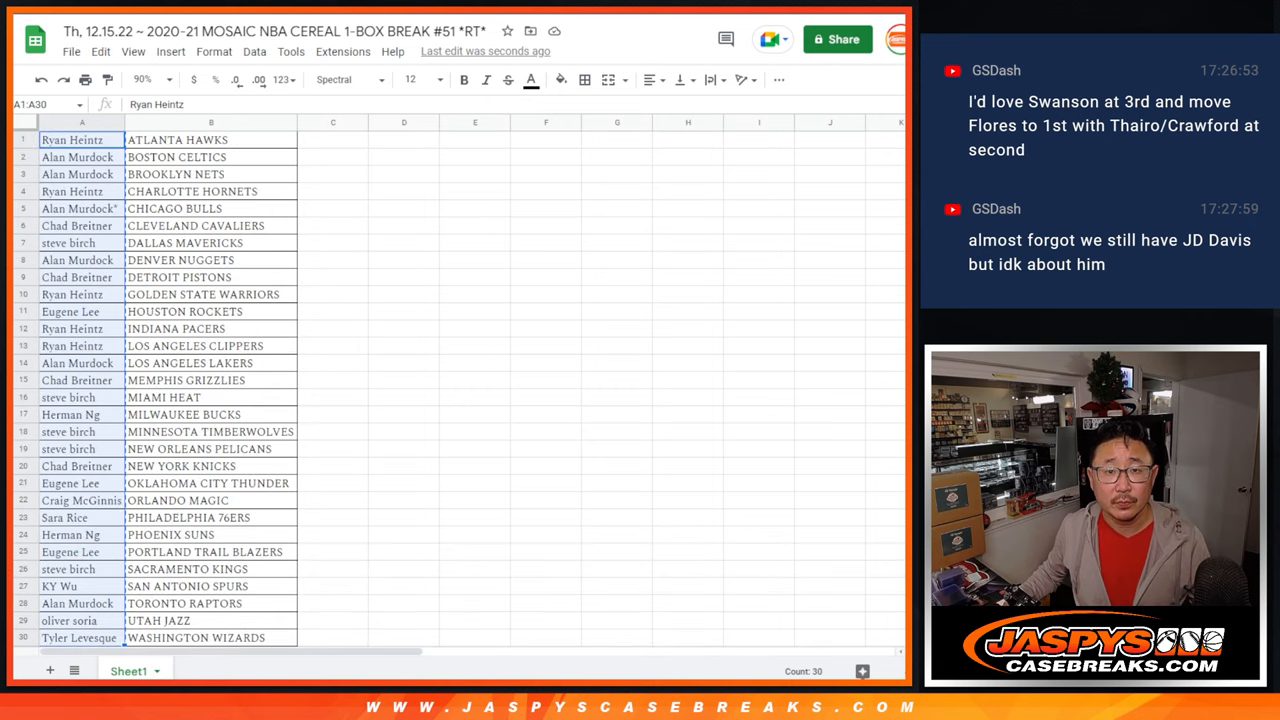
Copy the names and paste them into the random list generator's box
key(ctrl+c)
key(alt+Tab)
key(ctrl+v)
scroll(610, 354, up, 5)
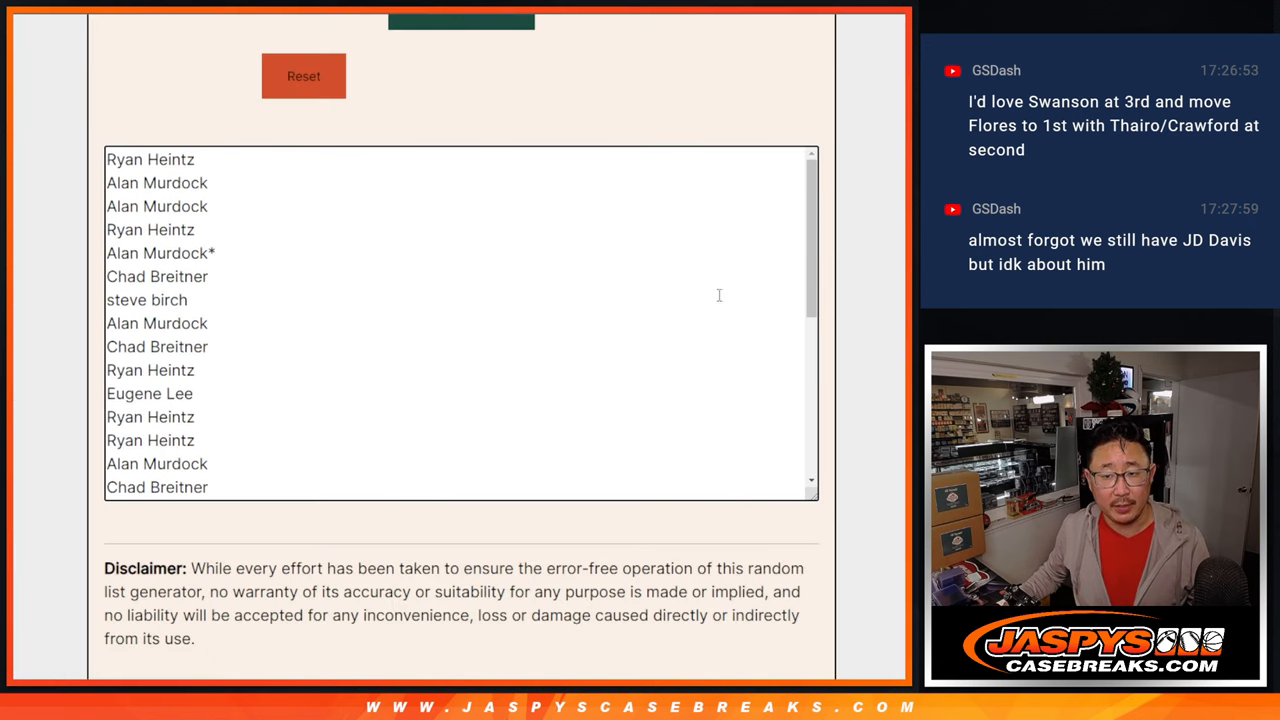
scroll(610, 354, up, 5)
scroll(750, 300, up, 3)
scroll(872, 218, down, 3)
scroll(872, 218, up, 1)
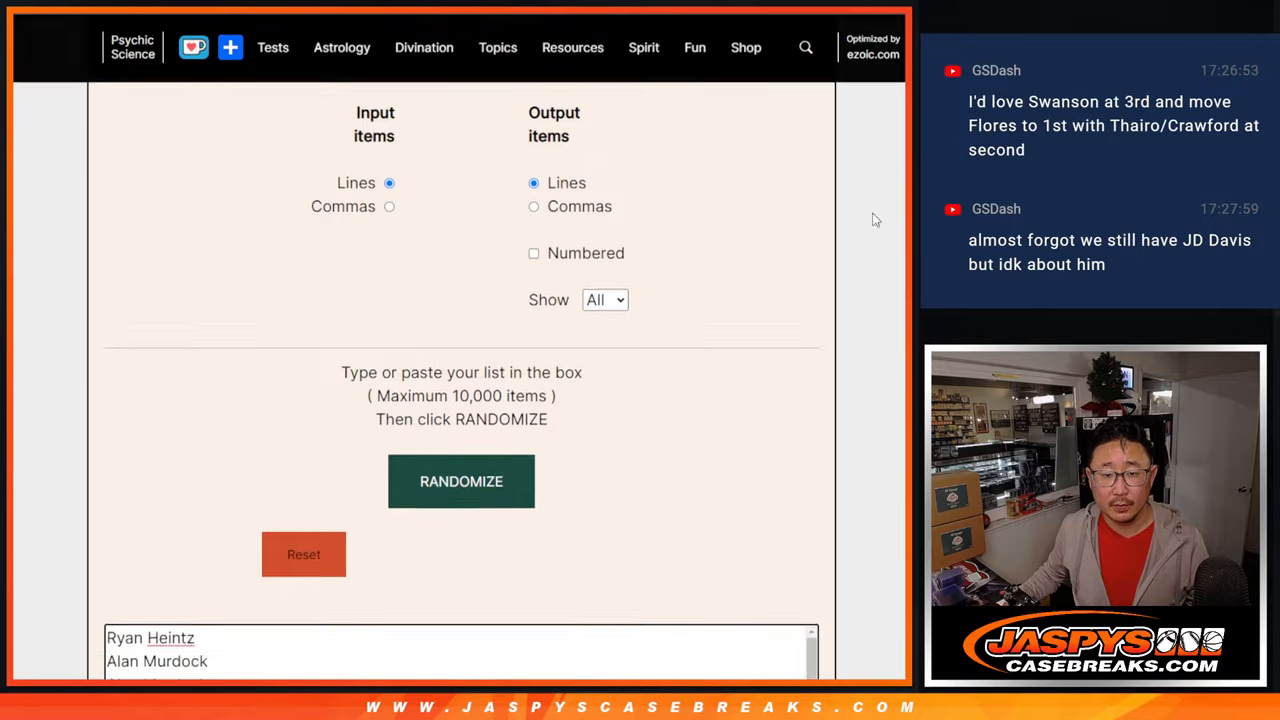
scroll(872, 218, down, 3)
scroll(872, 218, up, 1)
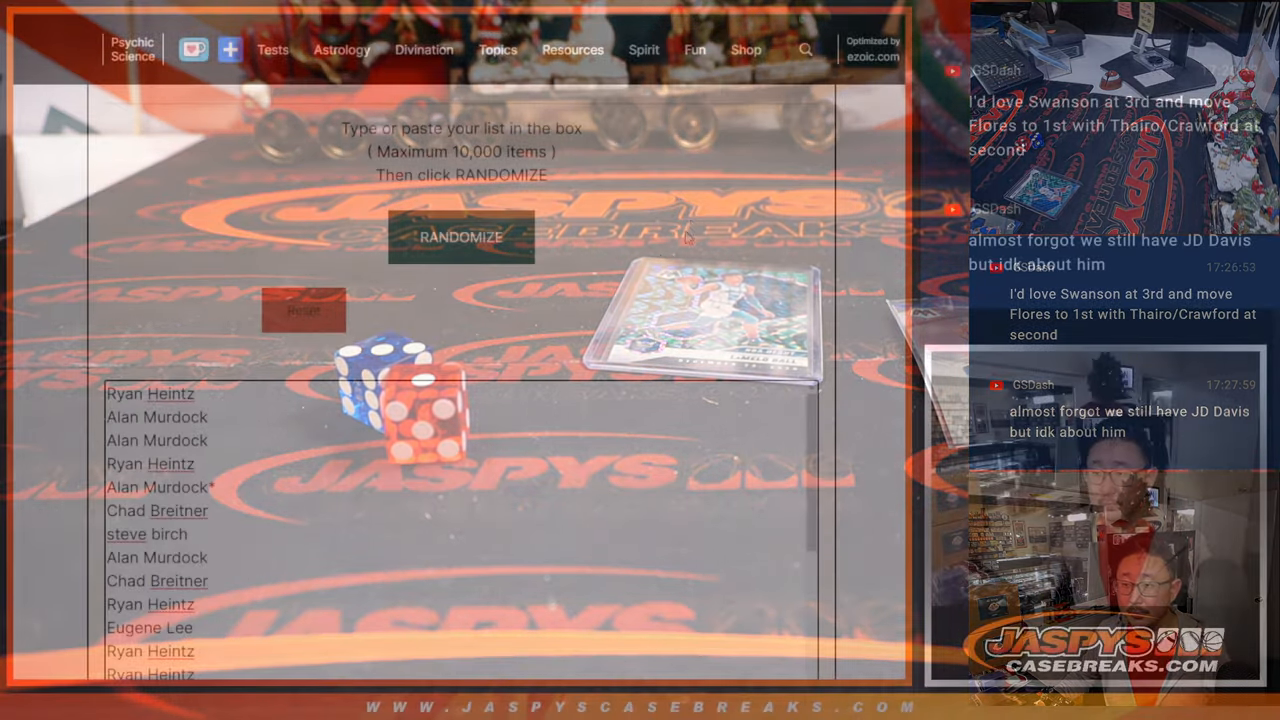
Reshuffle the name list four times into a fresh random order
click(461, 240)
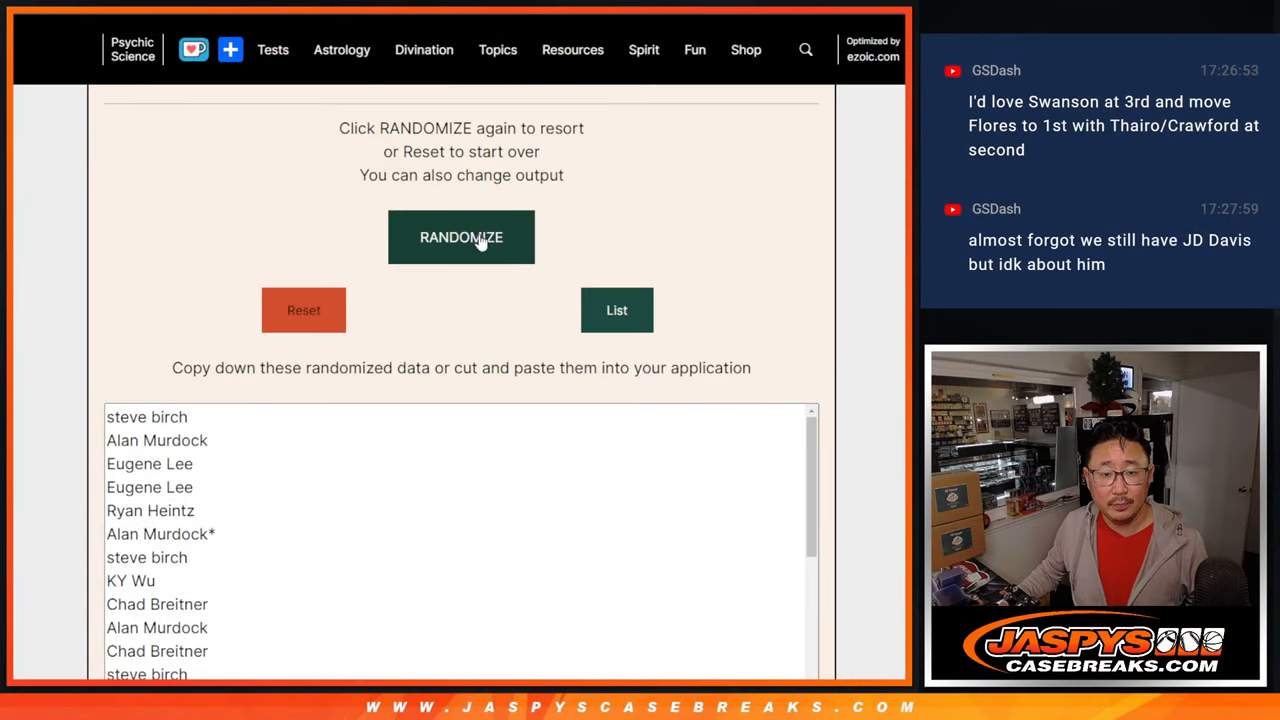
click(480, 243)
click(482, 248)
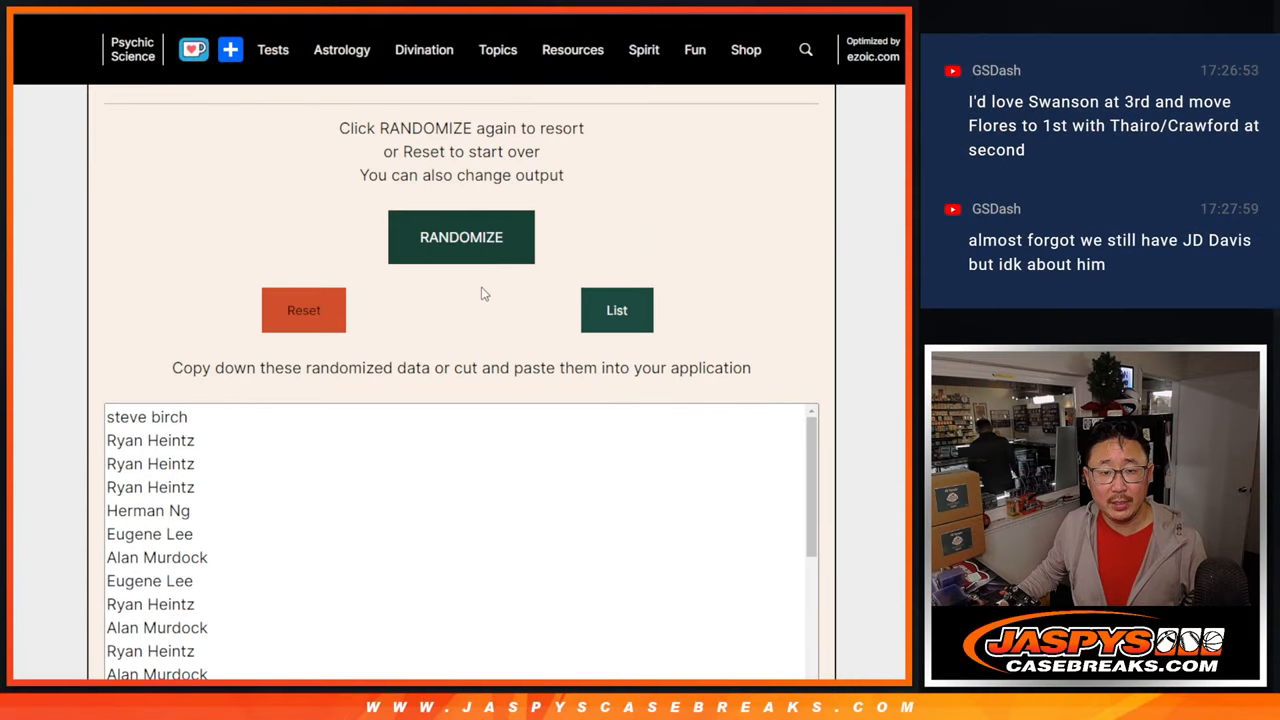
click(478, 242)
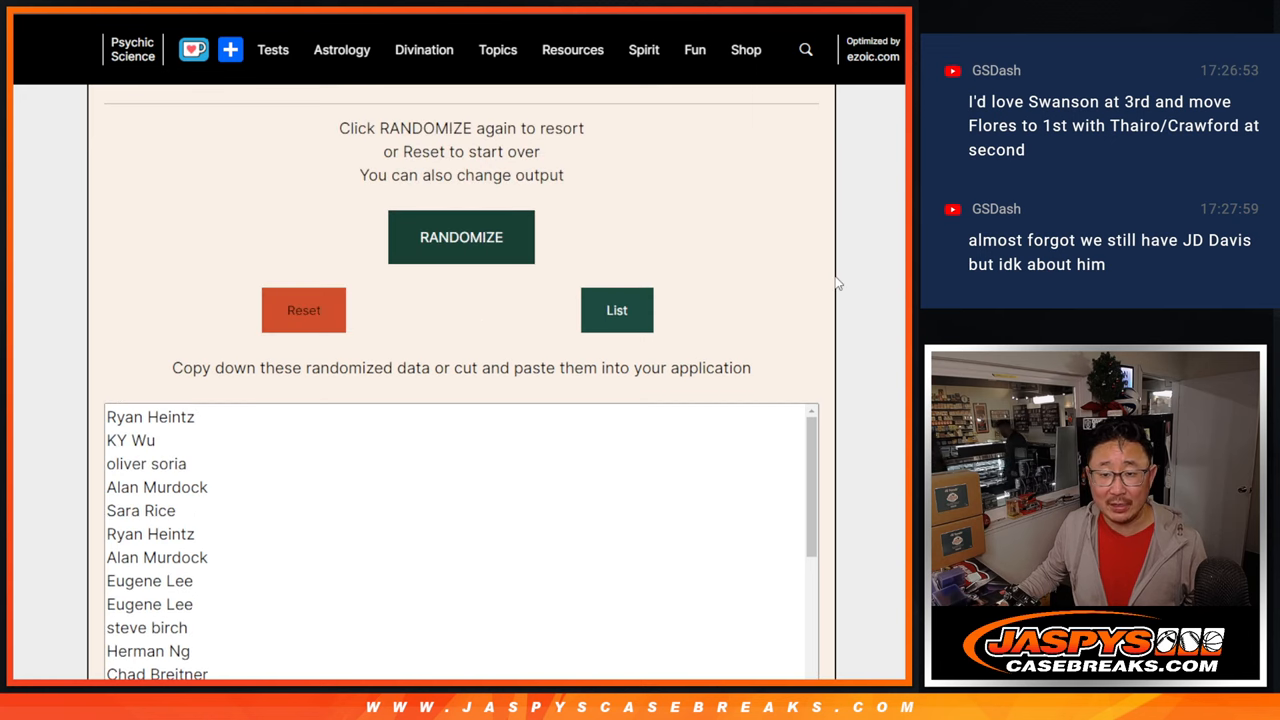
scroll(838, 283, down, 3)
Highlight the top nine names of the new order
click(107, 184)
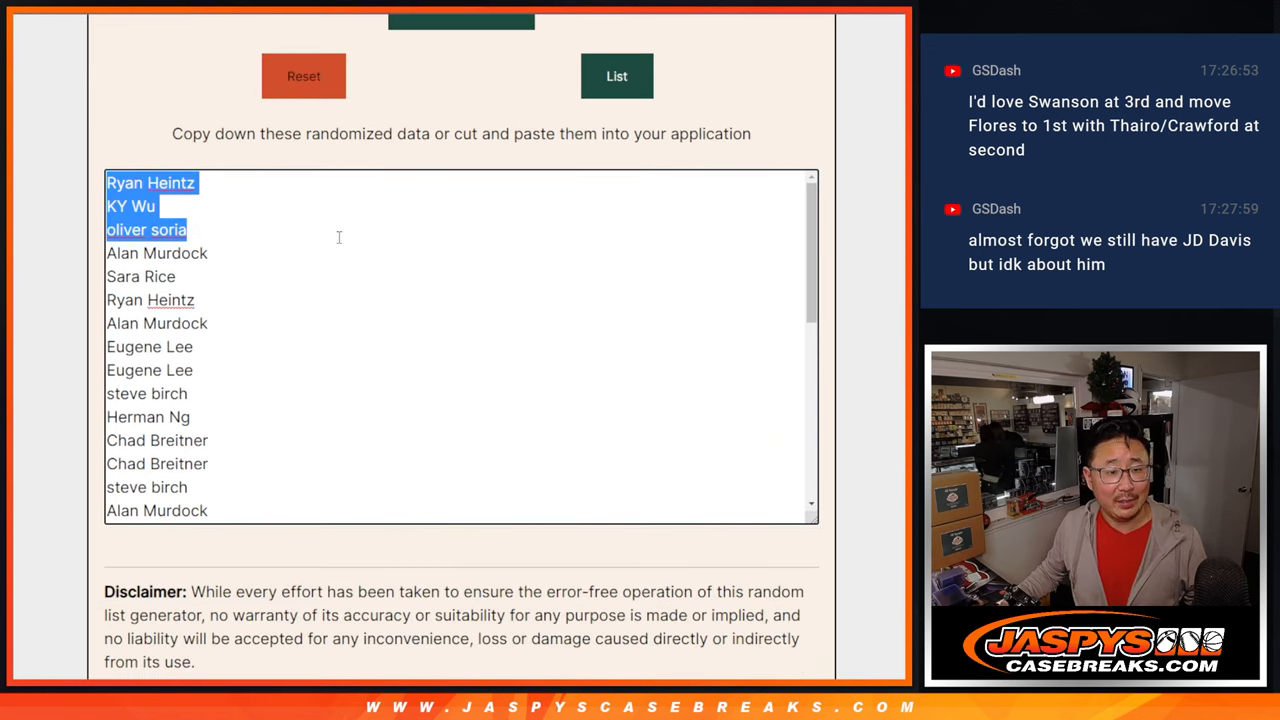
drag(215, 298, 222, 299)
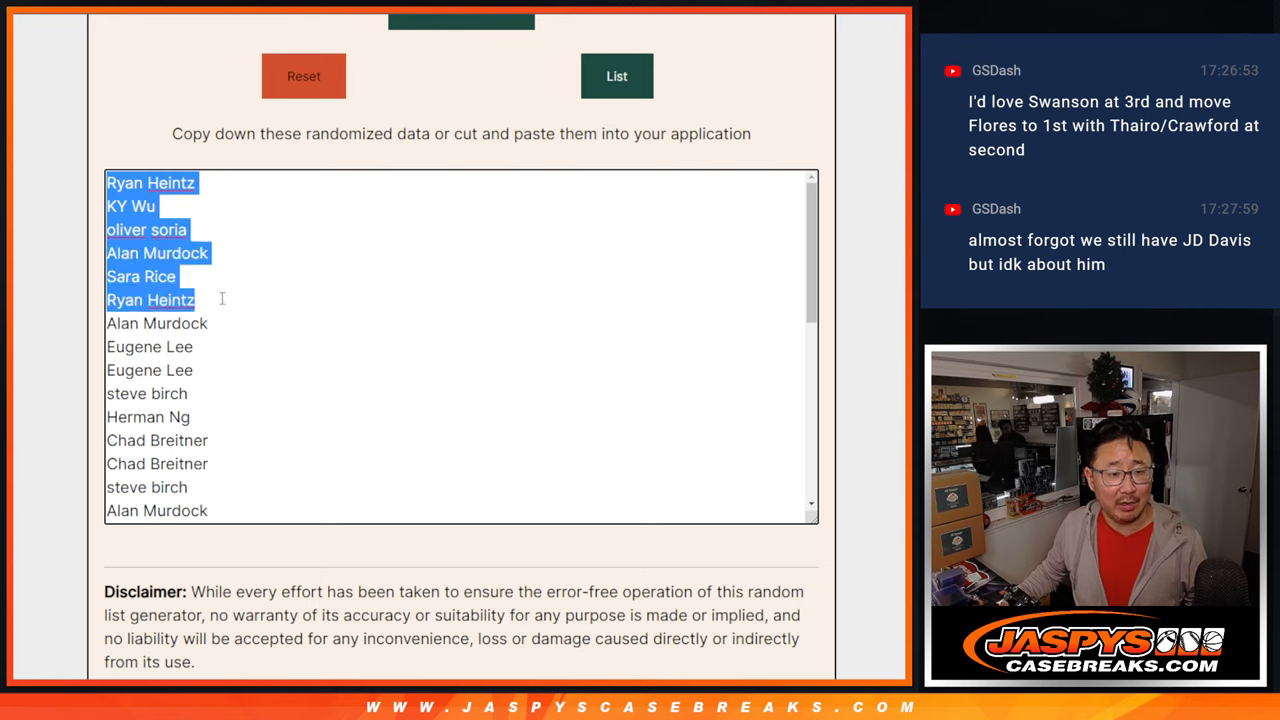
shift+click(209, 363)
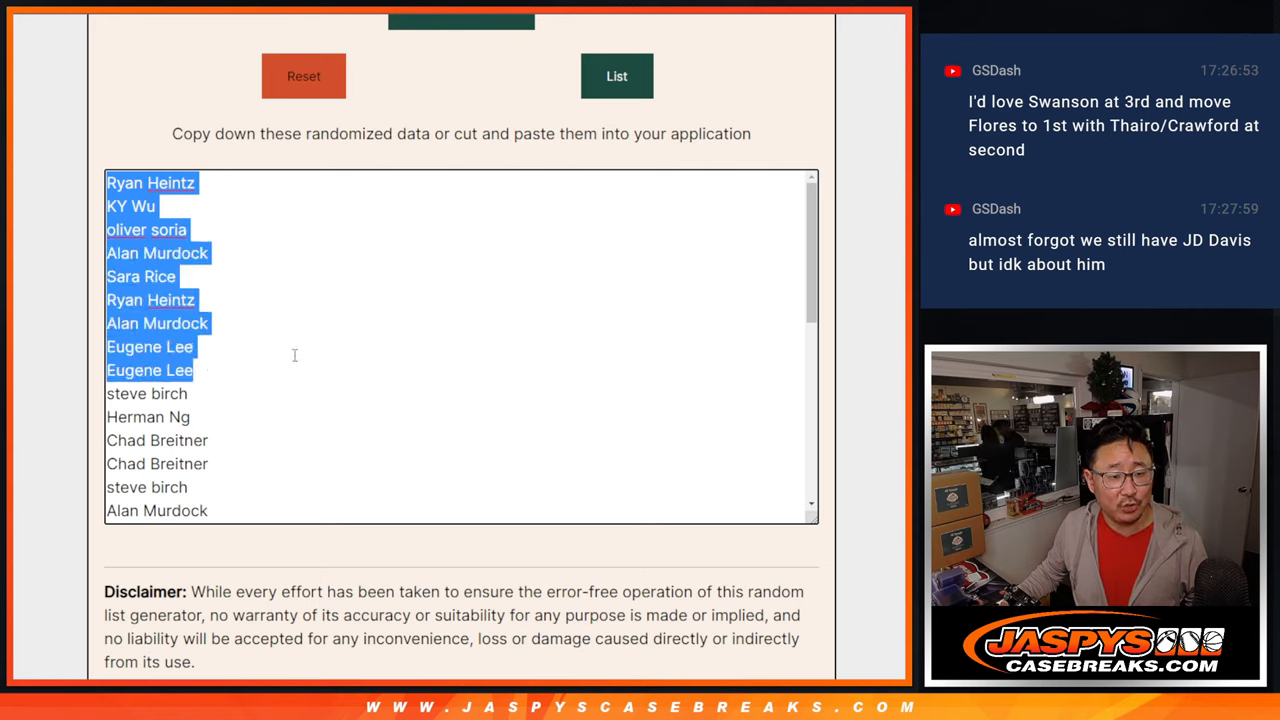
scroll(545, 320, down, 5)
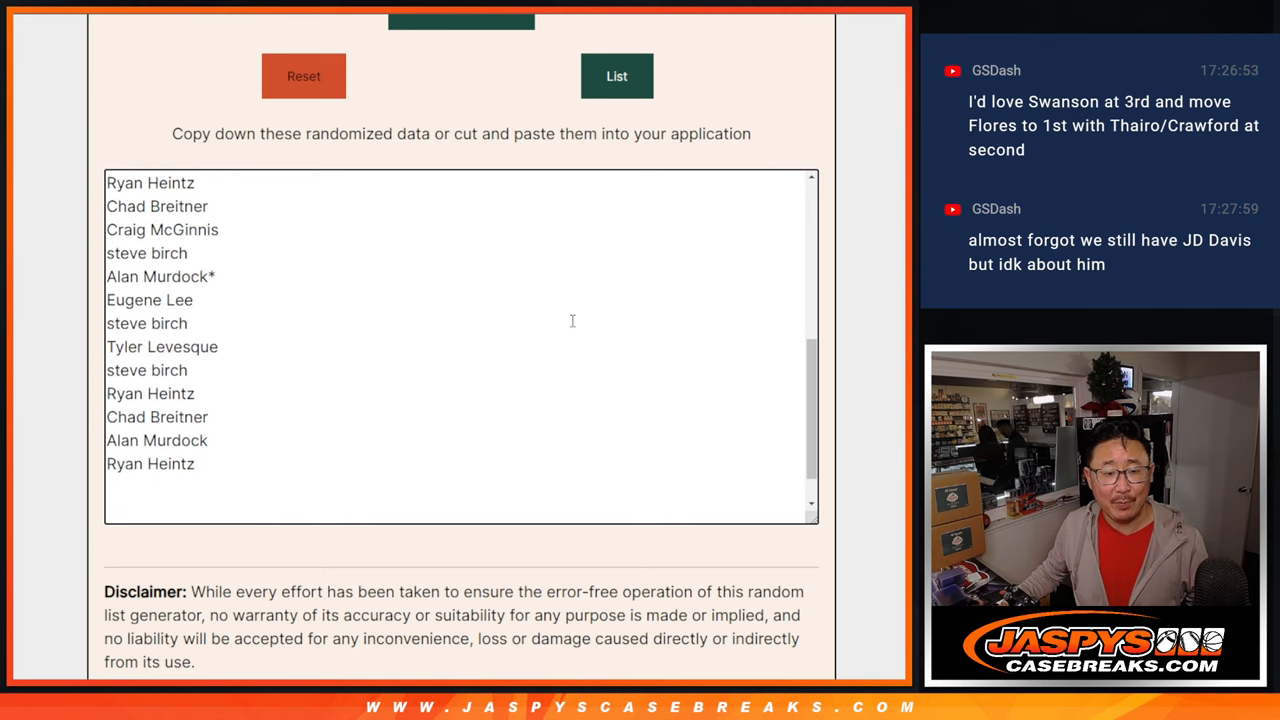
scroll(545, 320, down, 3)
scroll(545, 325, up, 8)
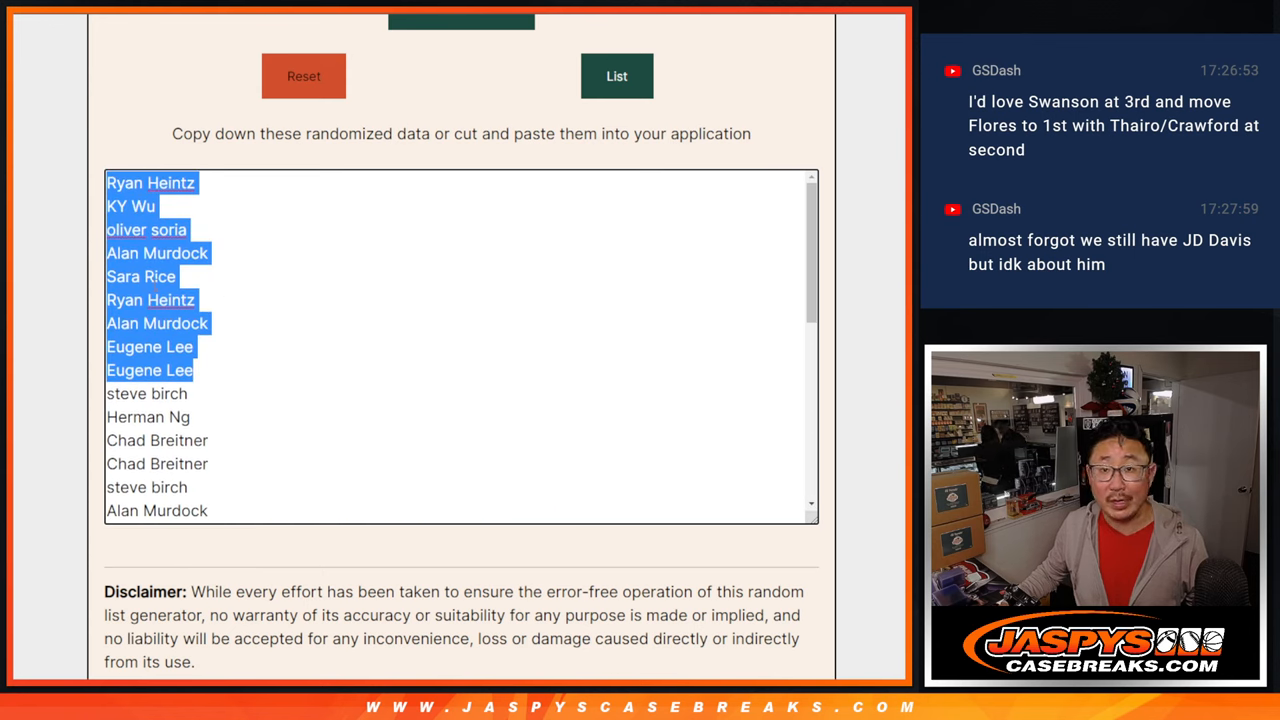